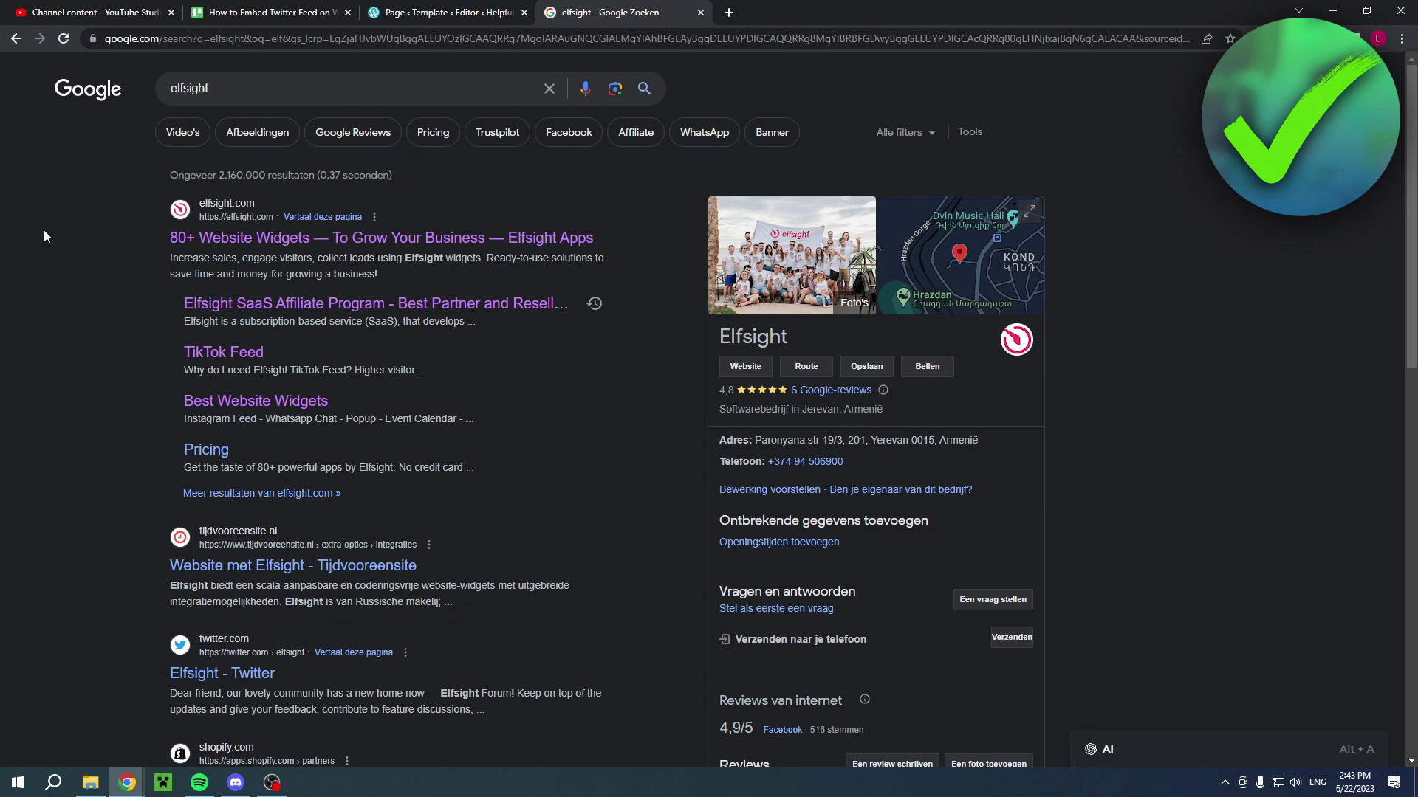
Open the Elfsight homepage from the 'elfsight' Google search results
click(240, 240)
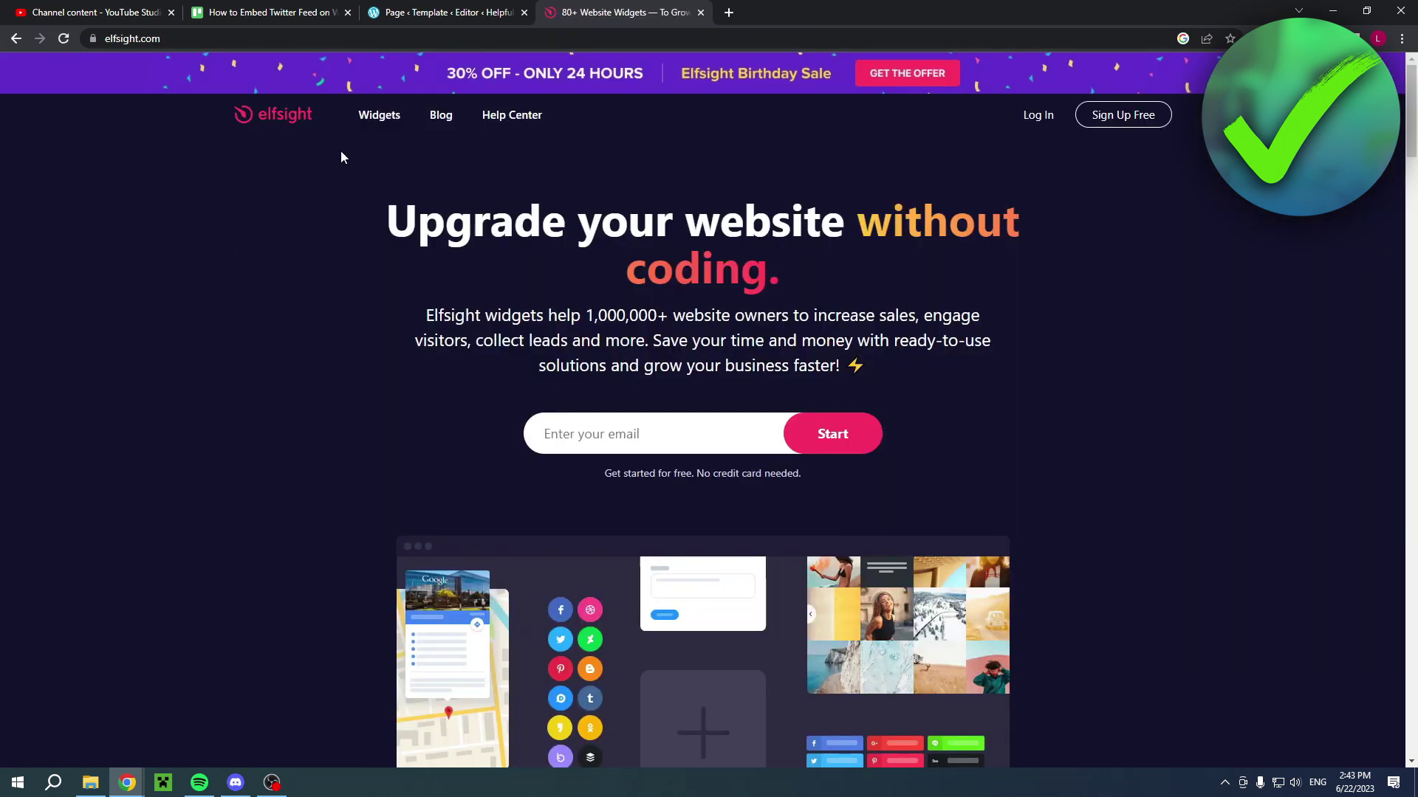
Go to the Twitter Feed page from the Widgets menu's Social section
mouse_move(368, 120)
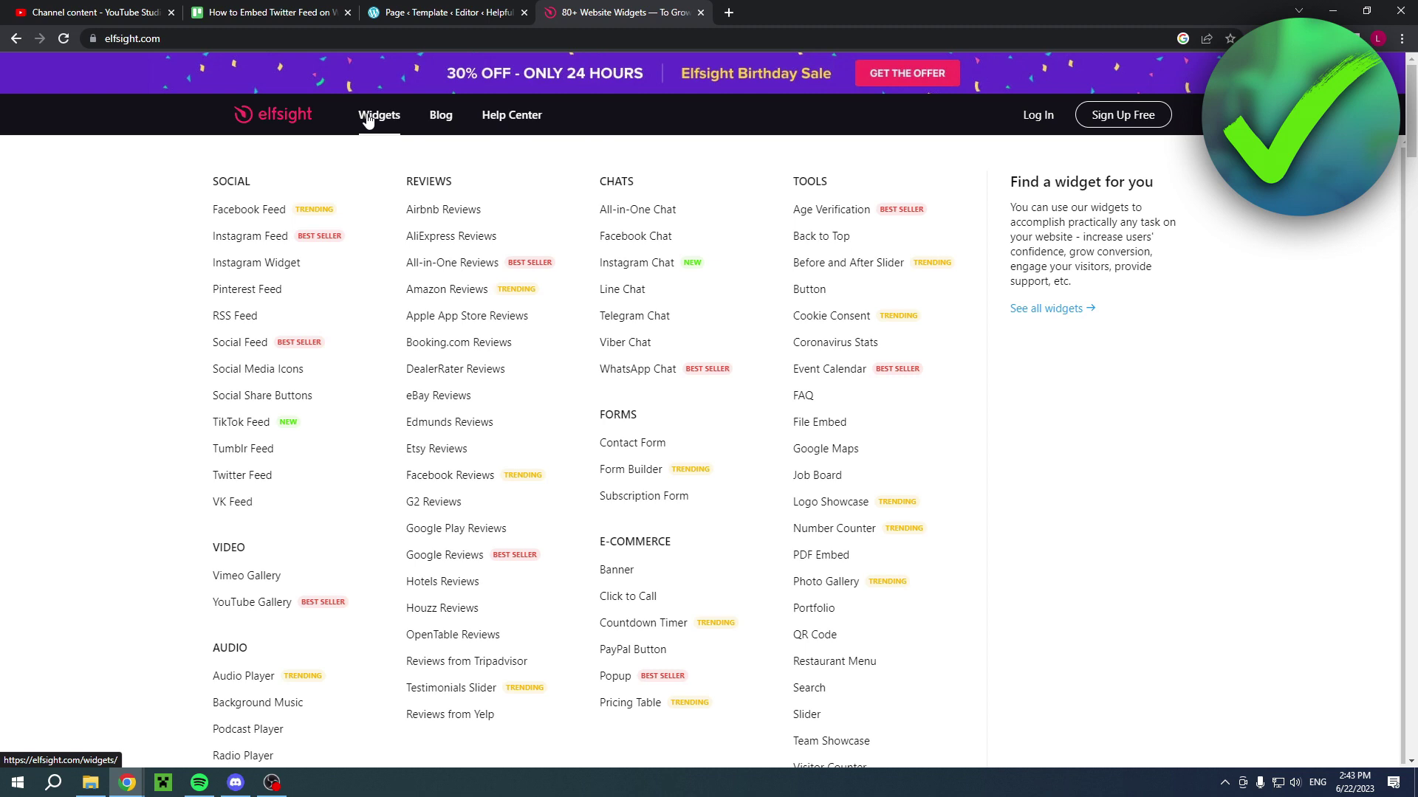
scroll(398, 175, down, 1)
scroll(398, 175, up, 1)
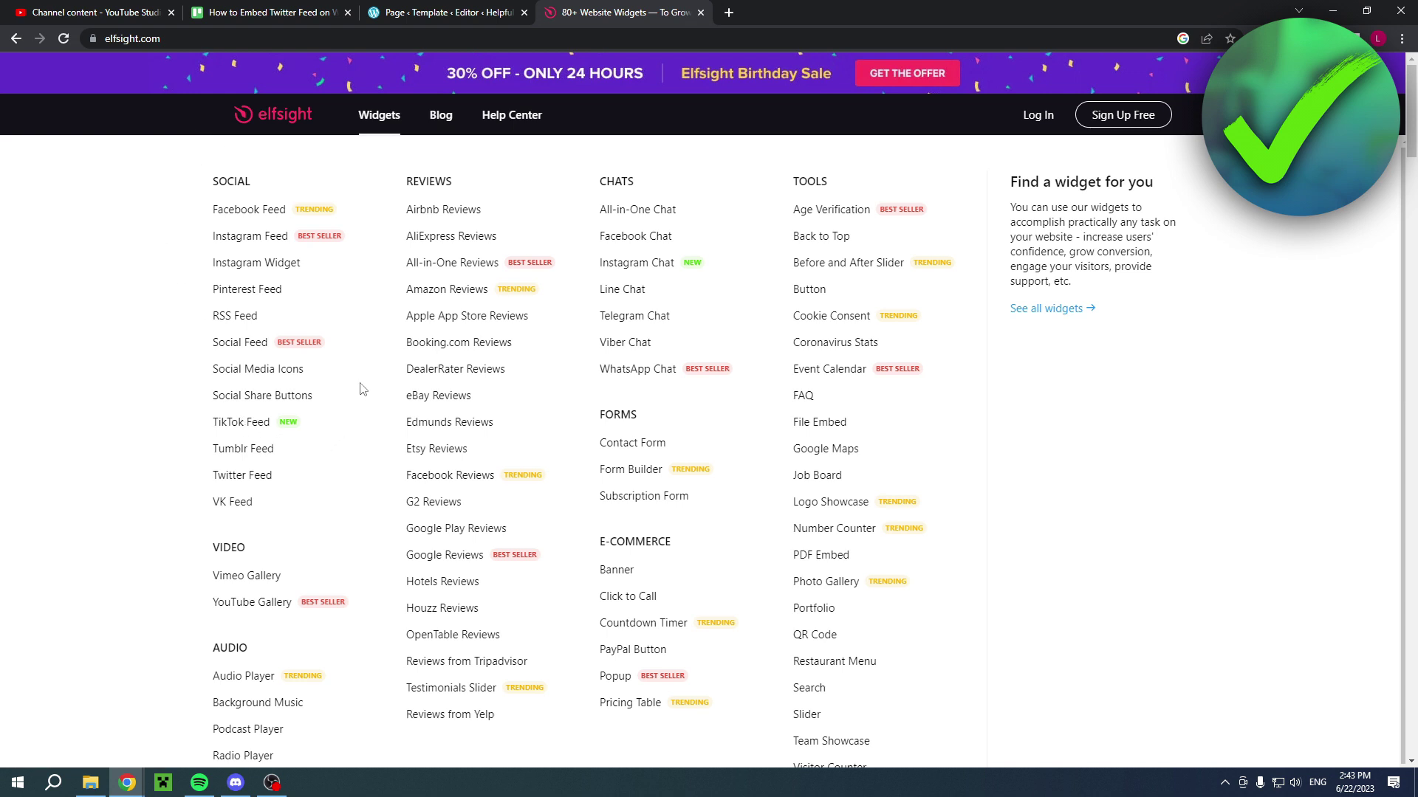
click(239, 477)
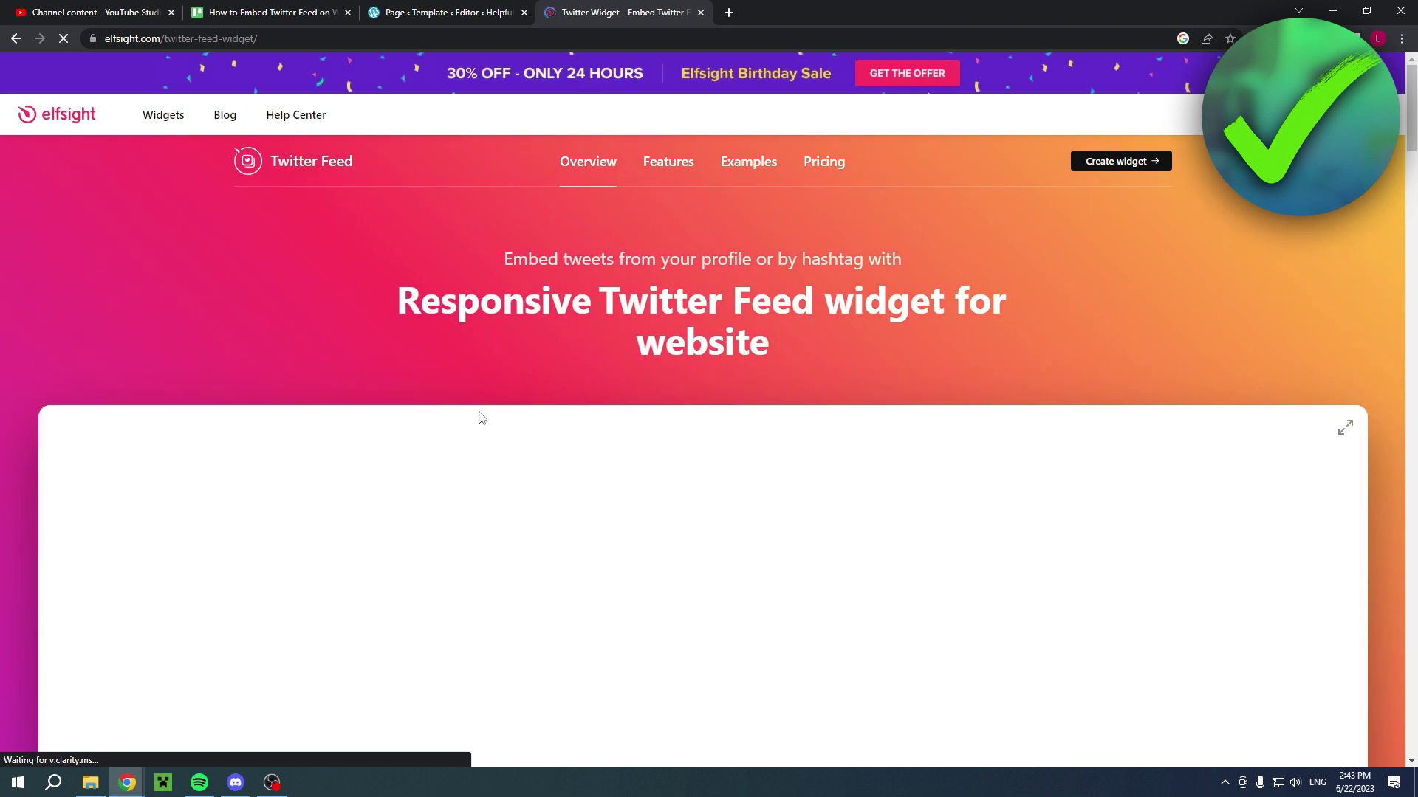
Preview the Hashtag Feed, Testimonials, Sidebar Widget and Tweets Grid templates
scroll(527, 210, down, 2)
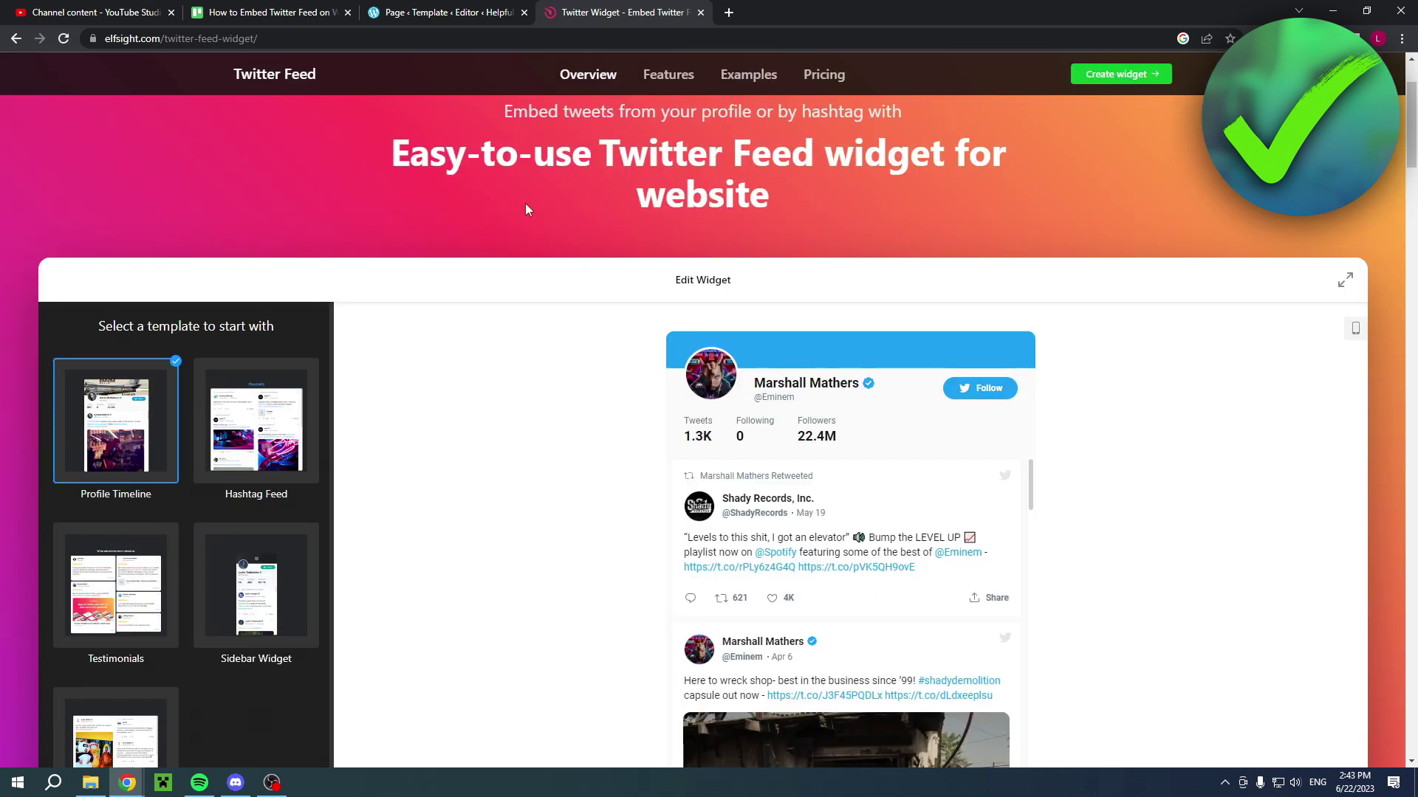
scroll(1383, 269, down, 3)
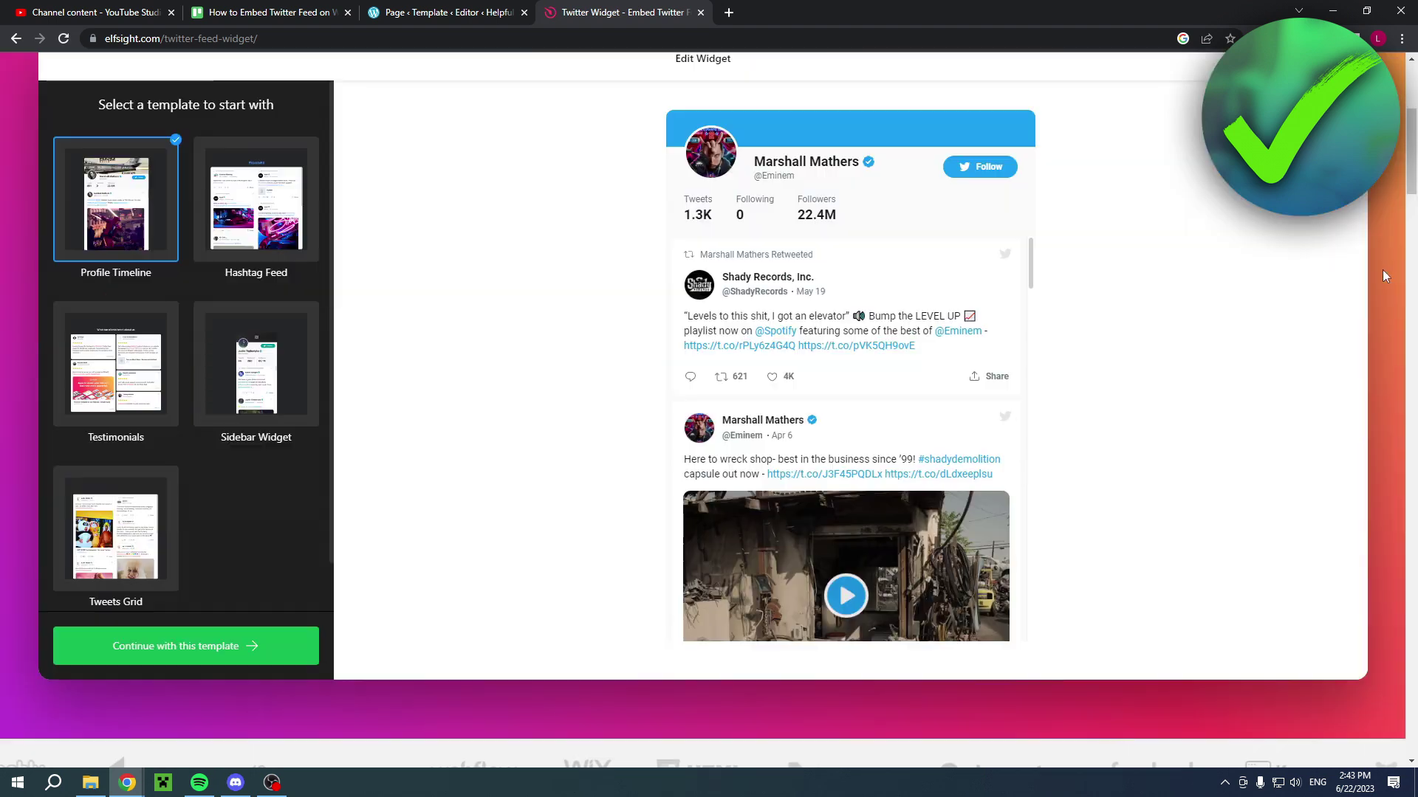
scroll(1382, 268, up, 1)
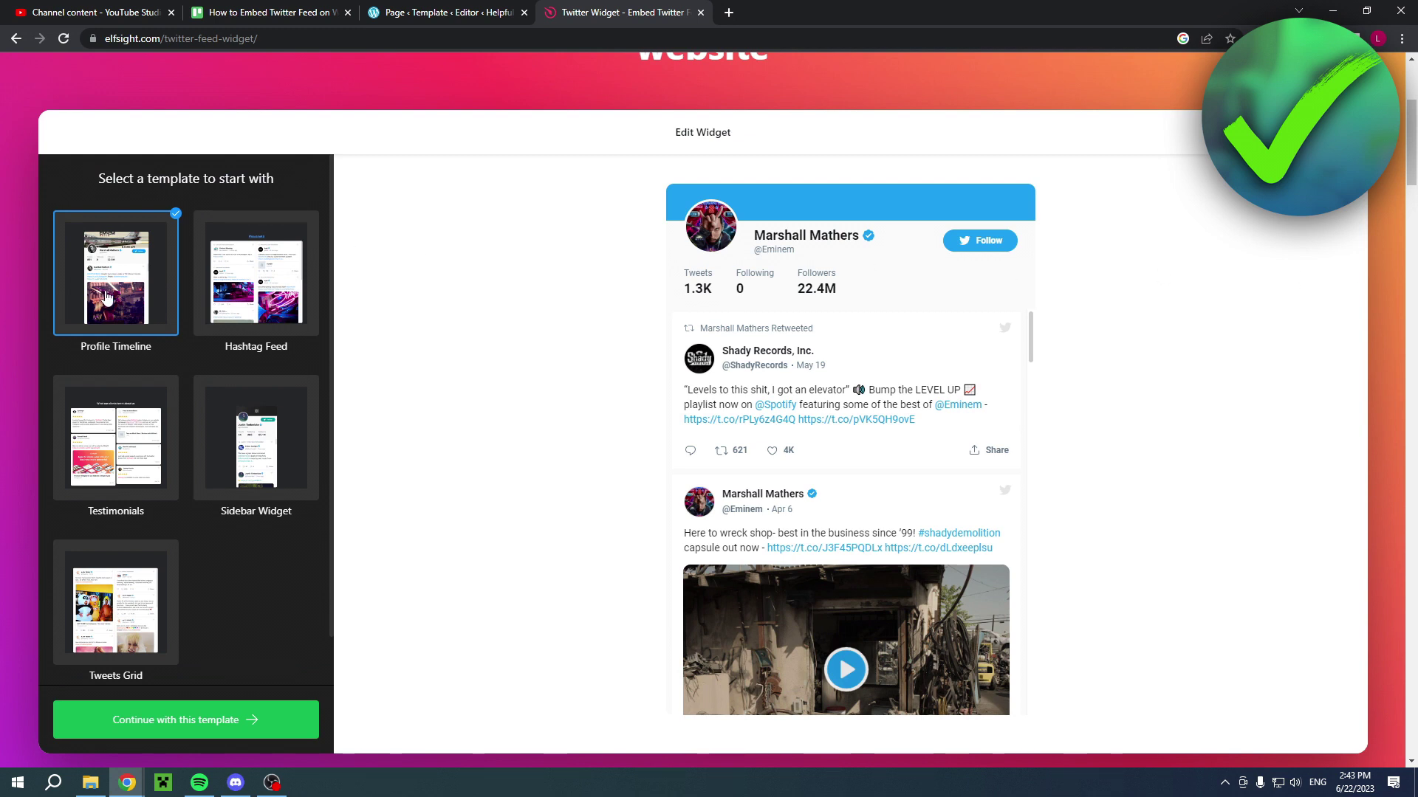
click(237, 297)
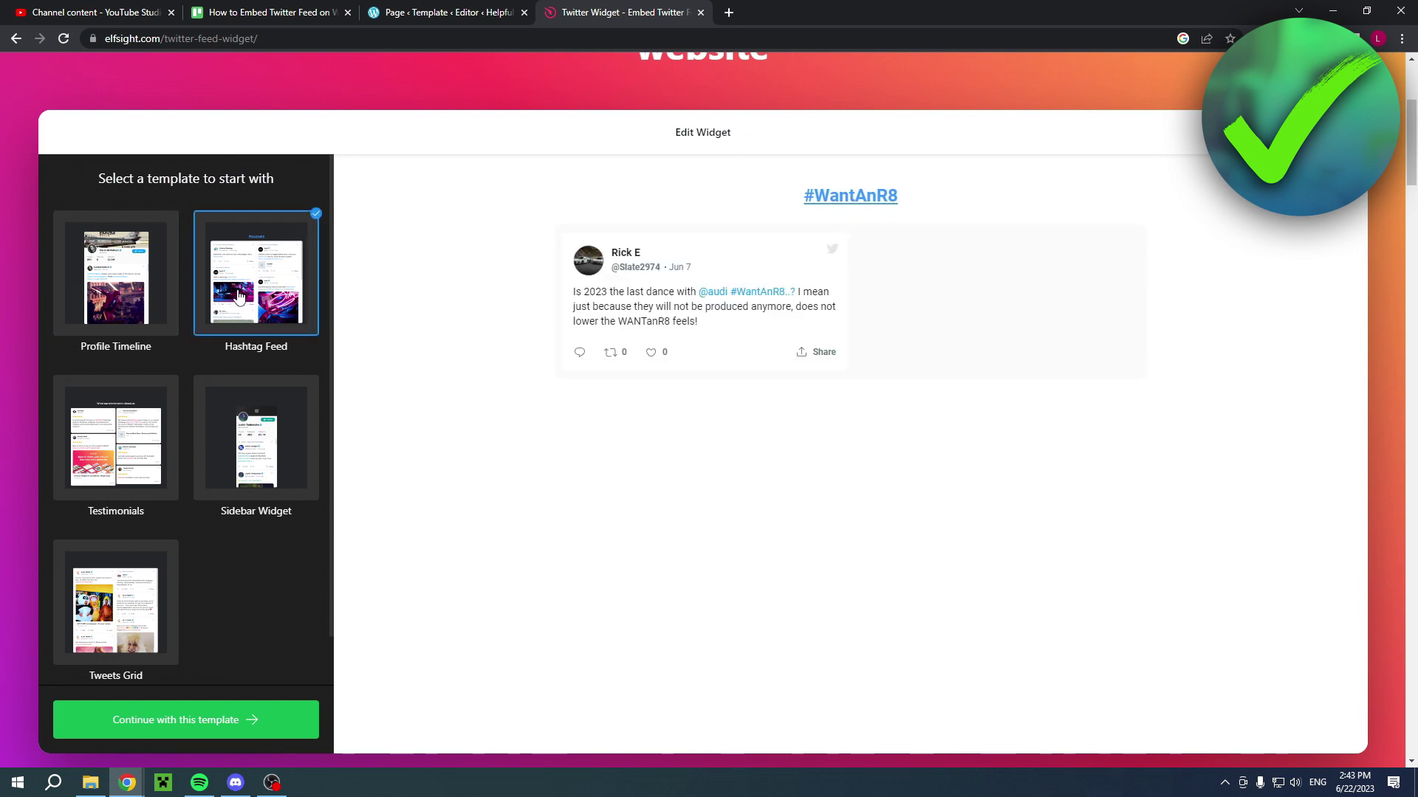
click(104, 465)
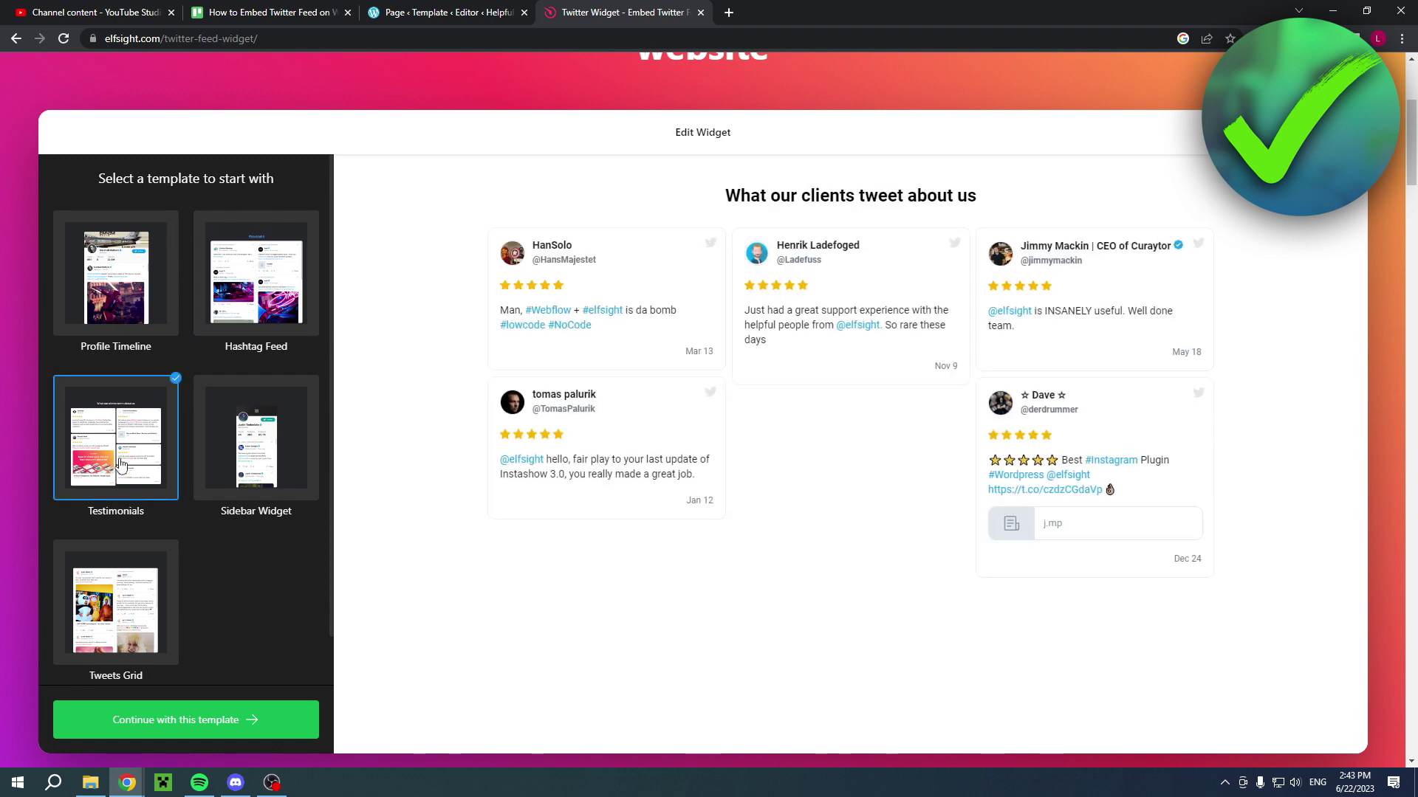
click(236, 448)
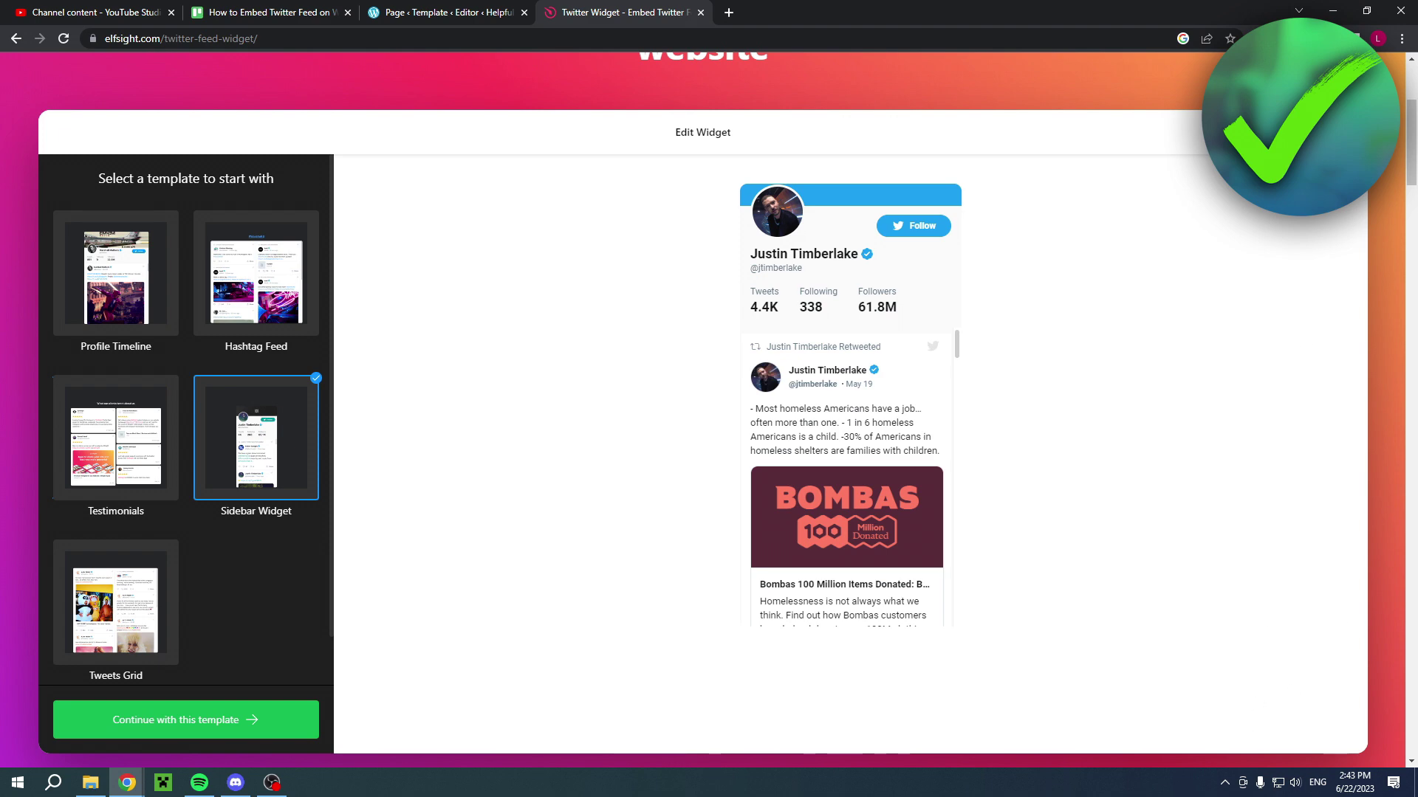
click(123, 601)
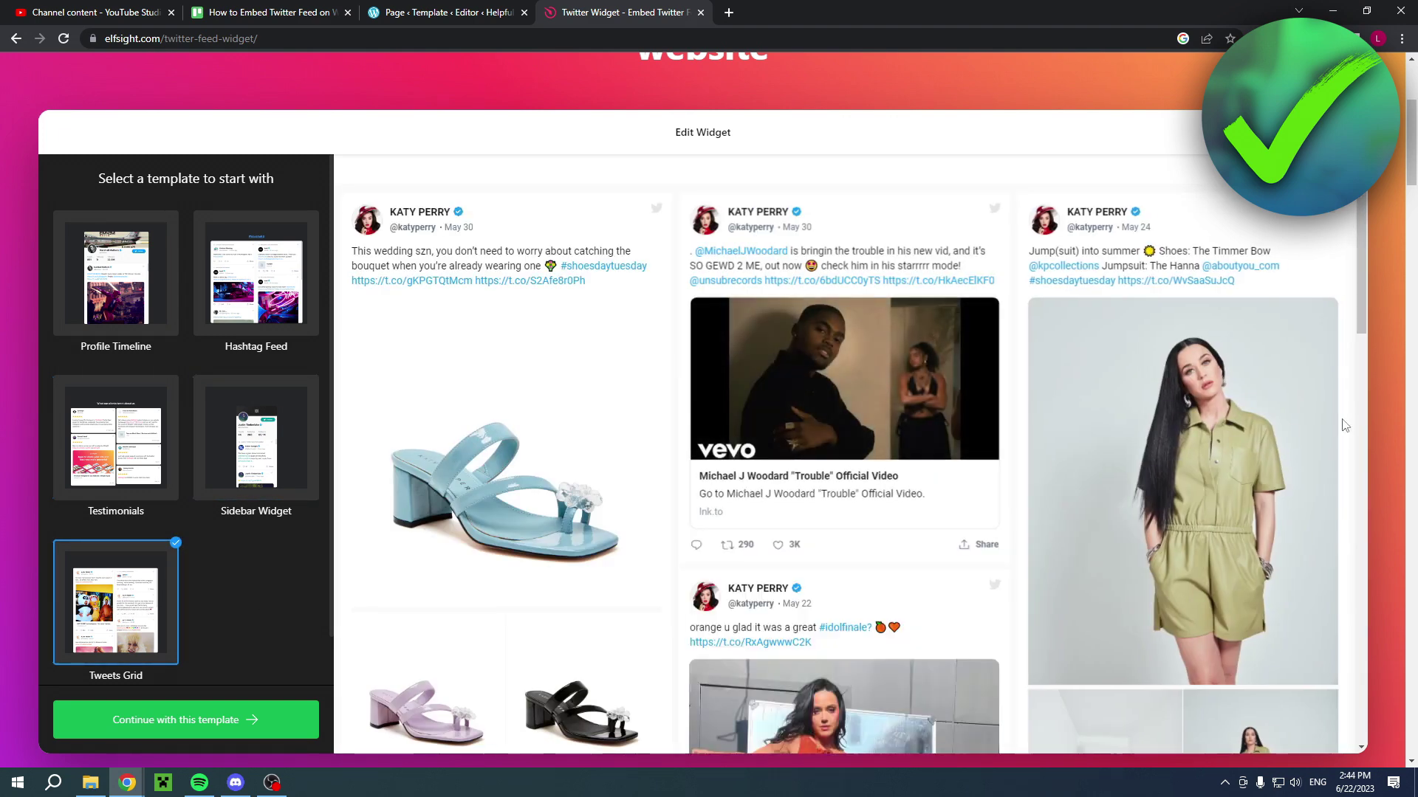
Check Profile Timeline again, then pick the Hashtag Feed template showing #WantAnR8
scroll(1343, 406, down, 5)
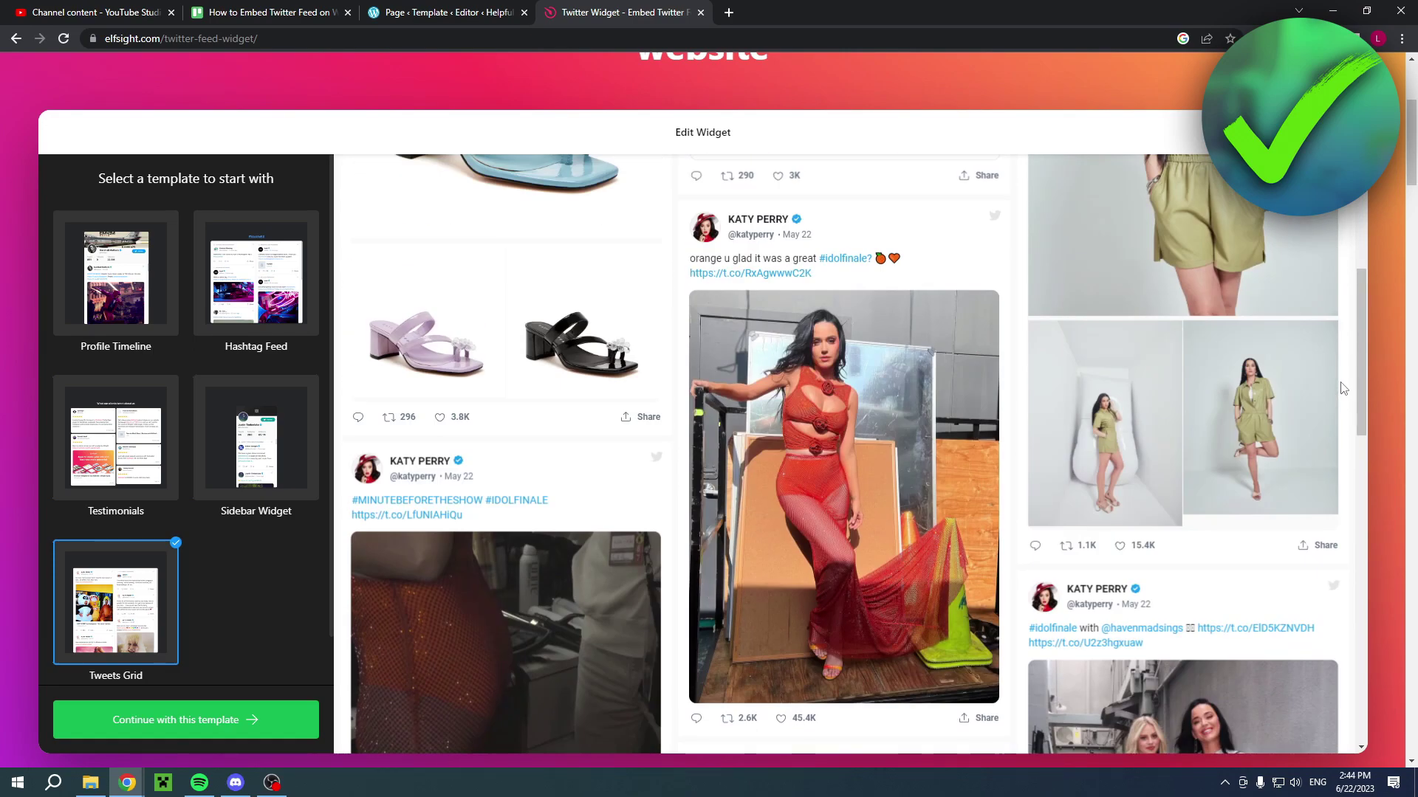
scroll(1343, 389, down, 5)
scroll(1343, 389, down, 5)
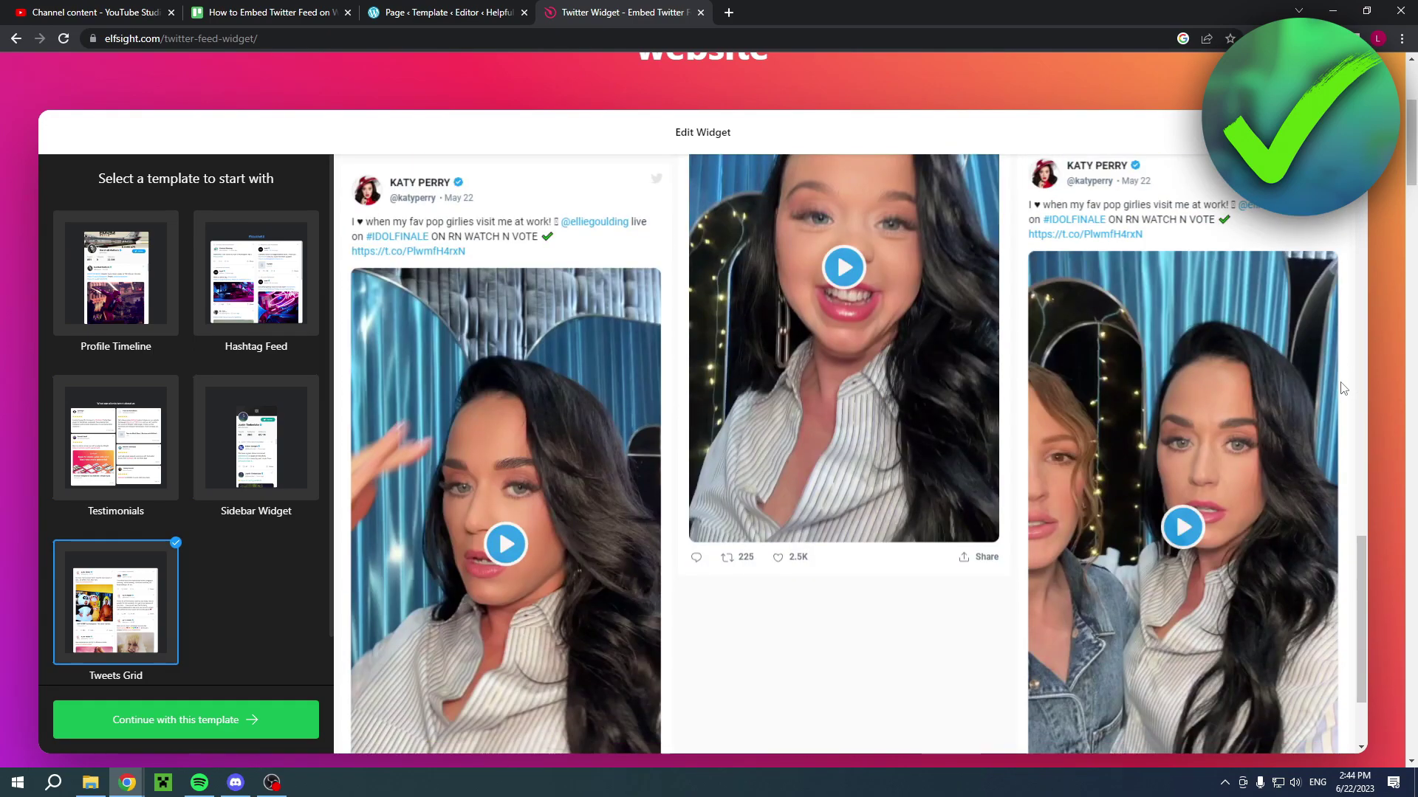
scroll(1343, 390, up, 15)
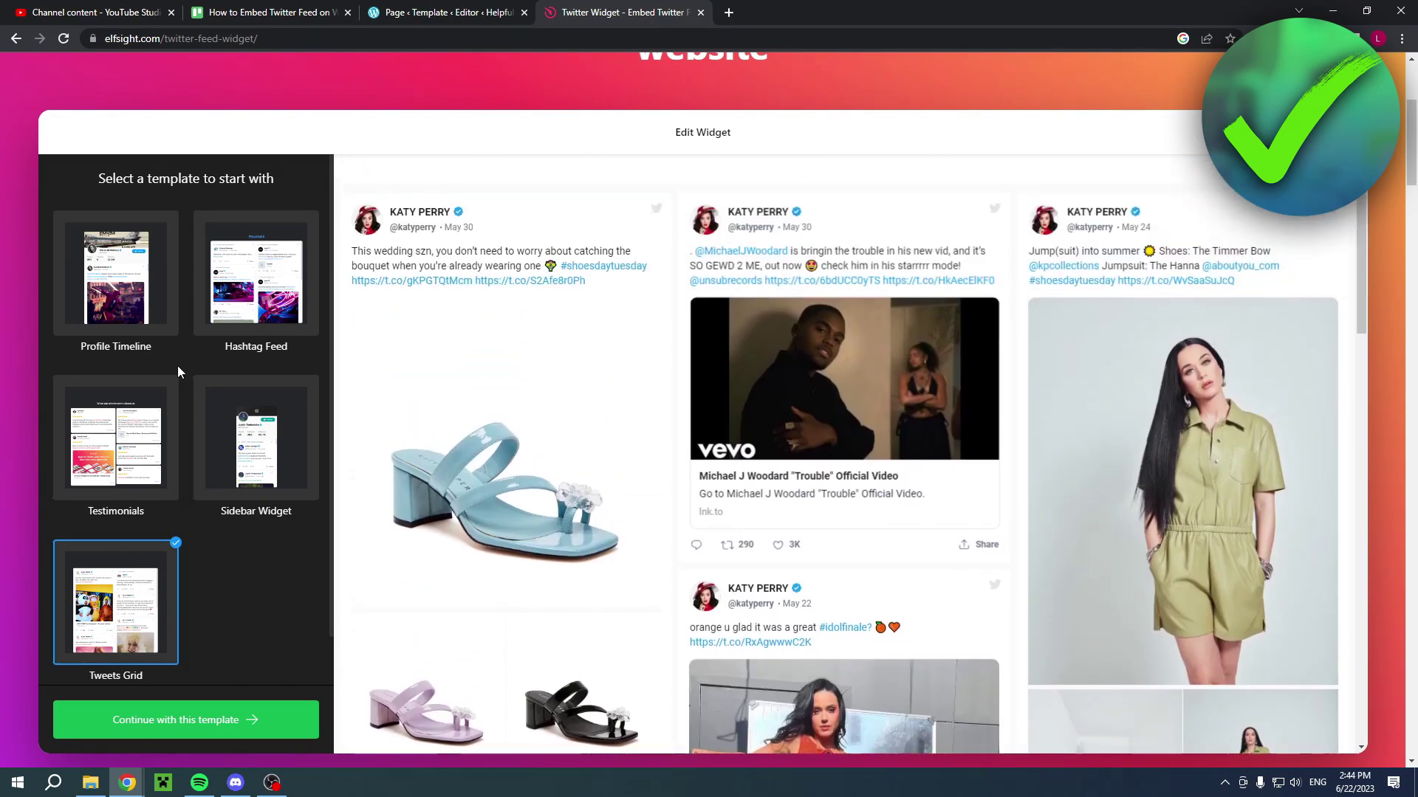
click(129, 325)
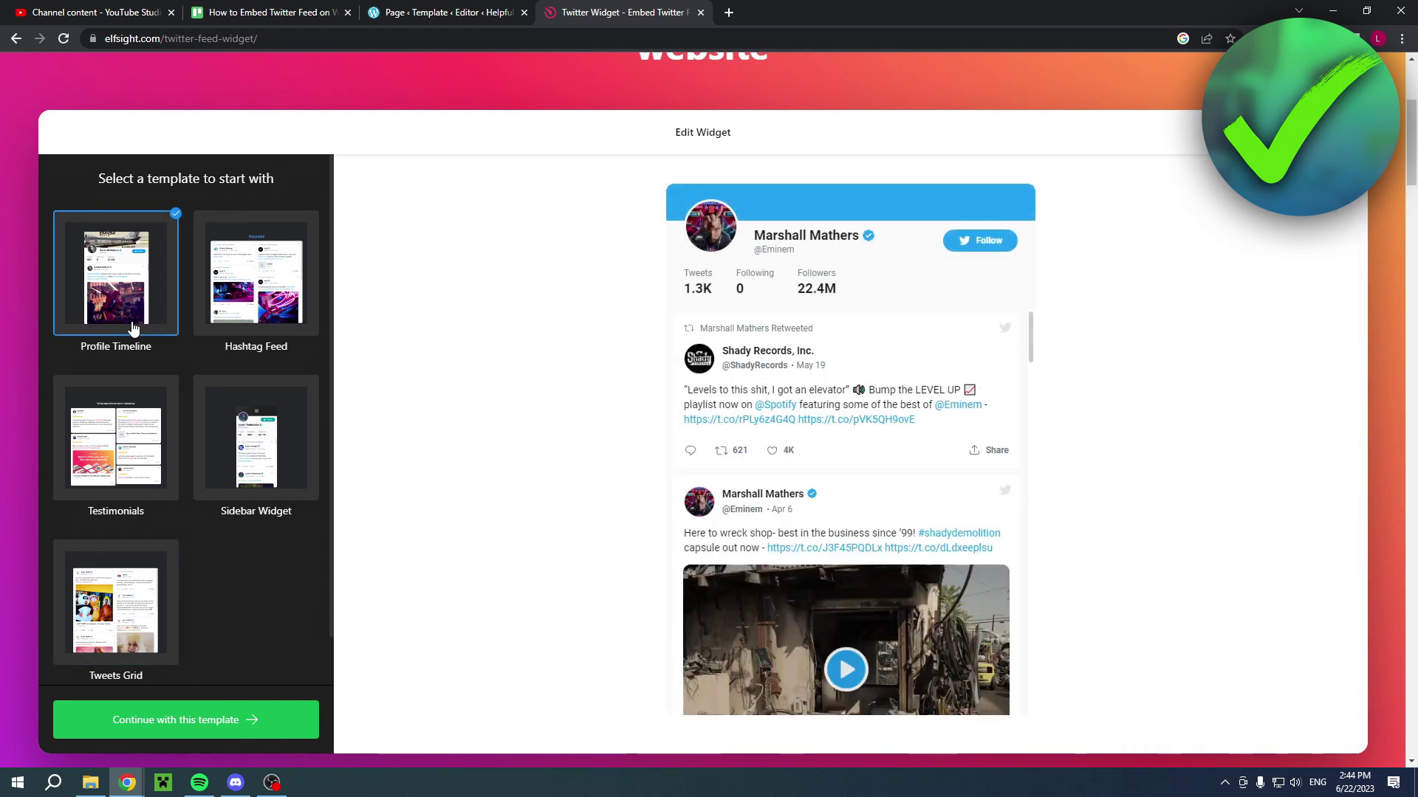
click(205, 310)
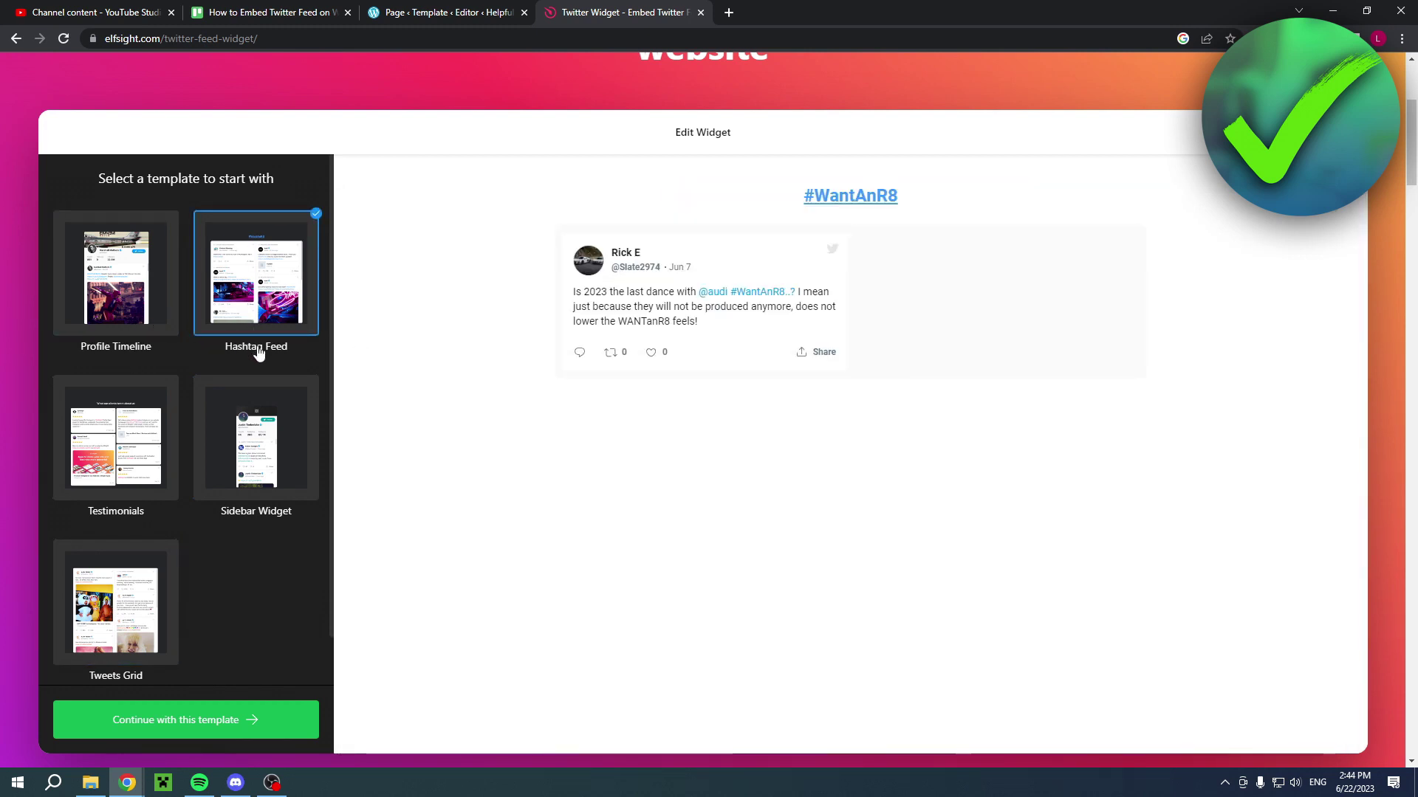
Move on to content editing and authorize Elfsight to access the Twitter account
click(200, 729)
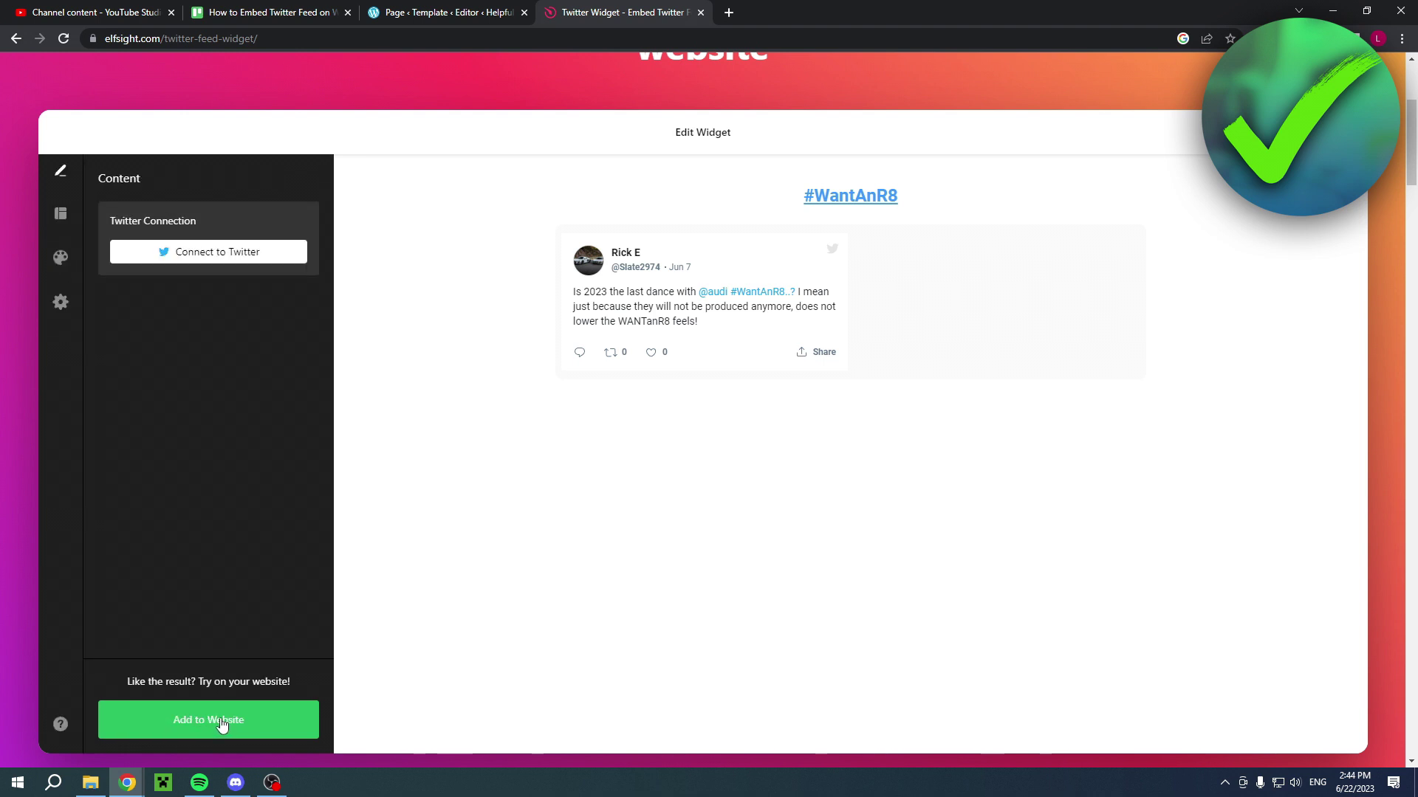
click(204, 258)
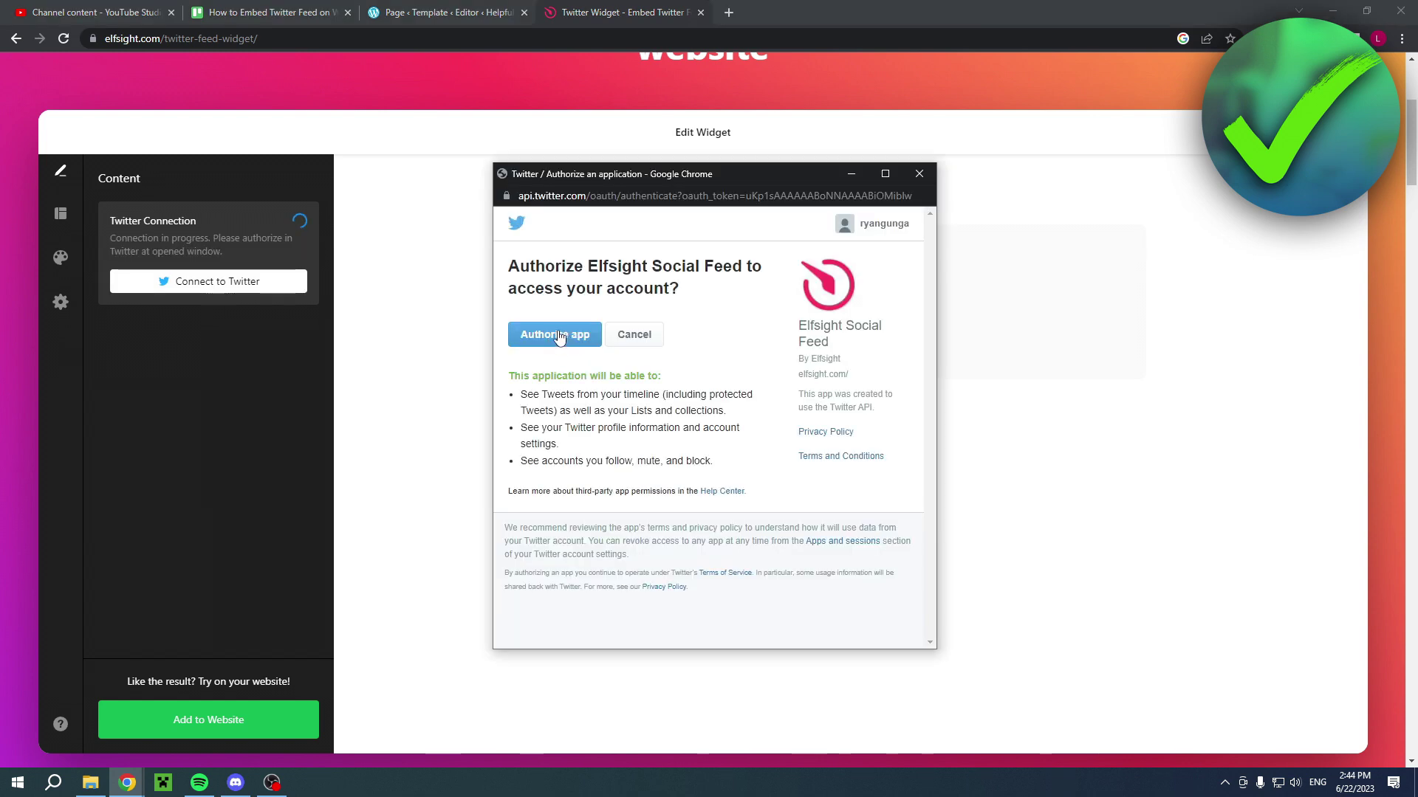
click(559, 337)
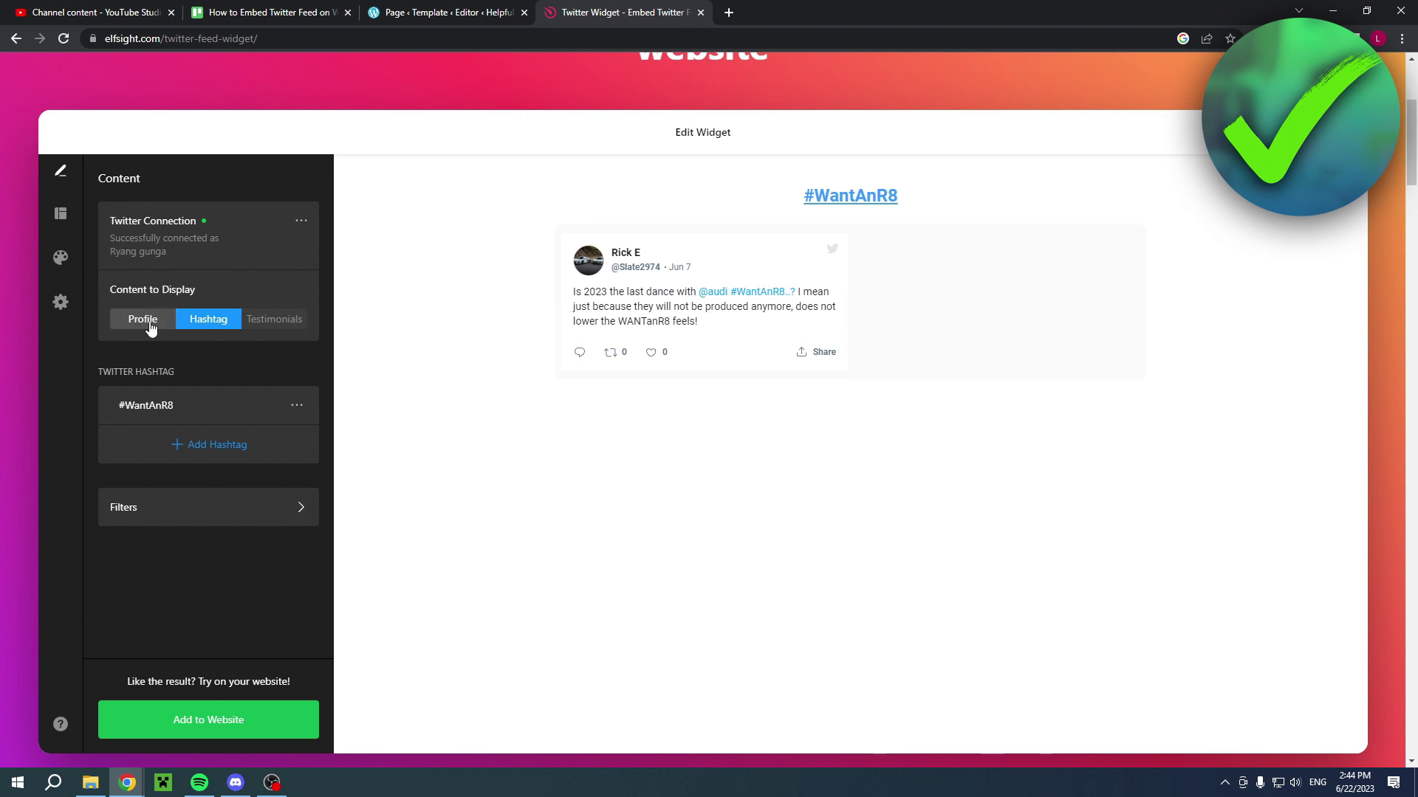
drag(118, 294, 234, 291)
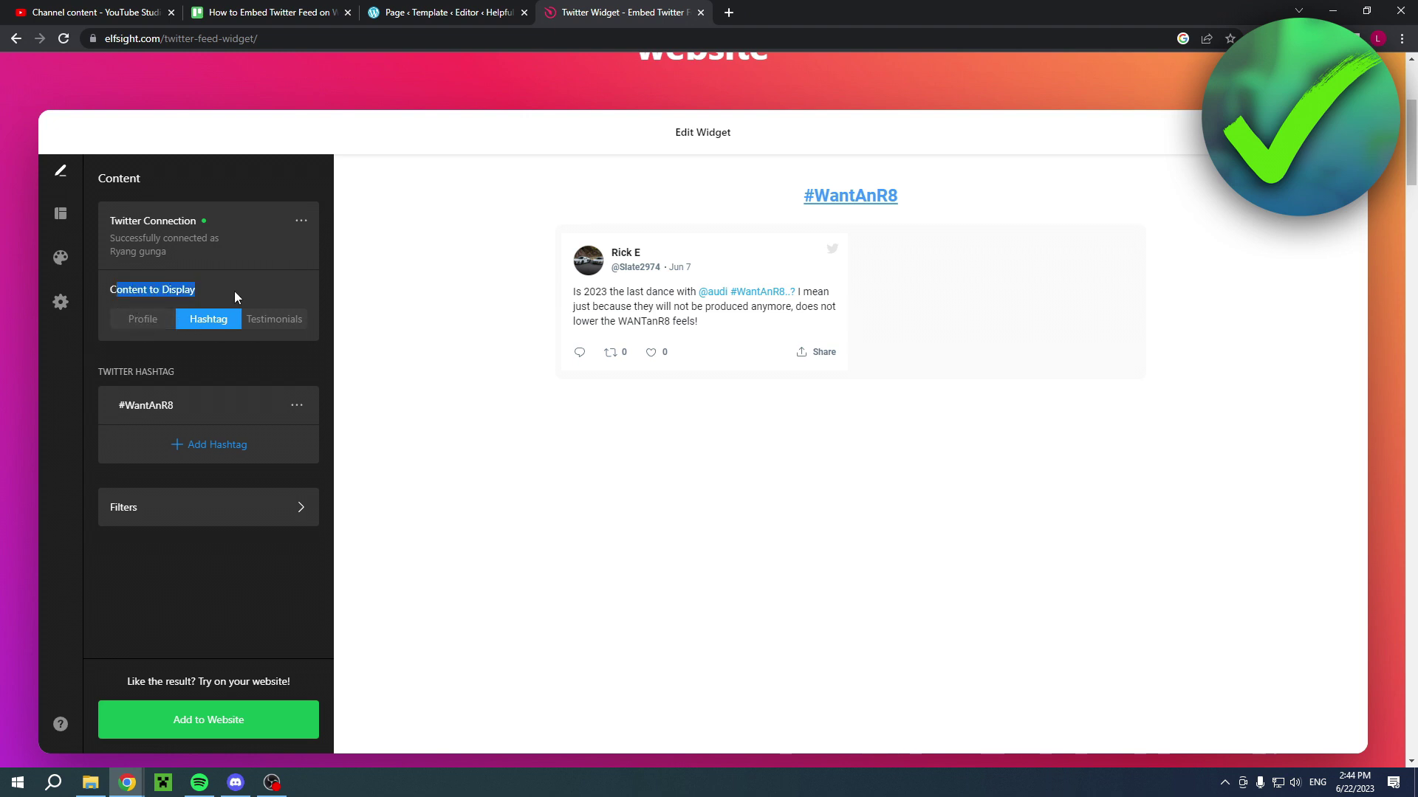
Try the Hashtag and Testimonials options, then set Content to Display to Profile and check the Twitter Username
click(144, 319)
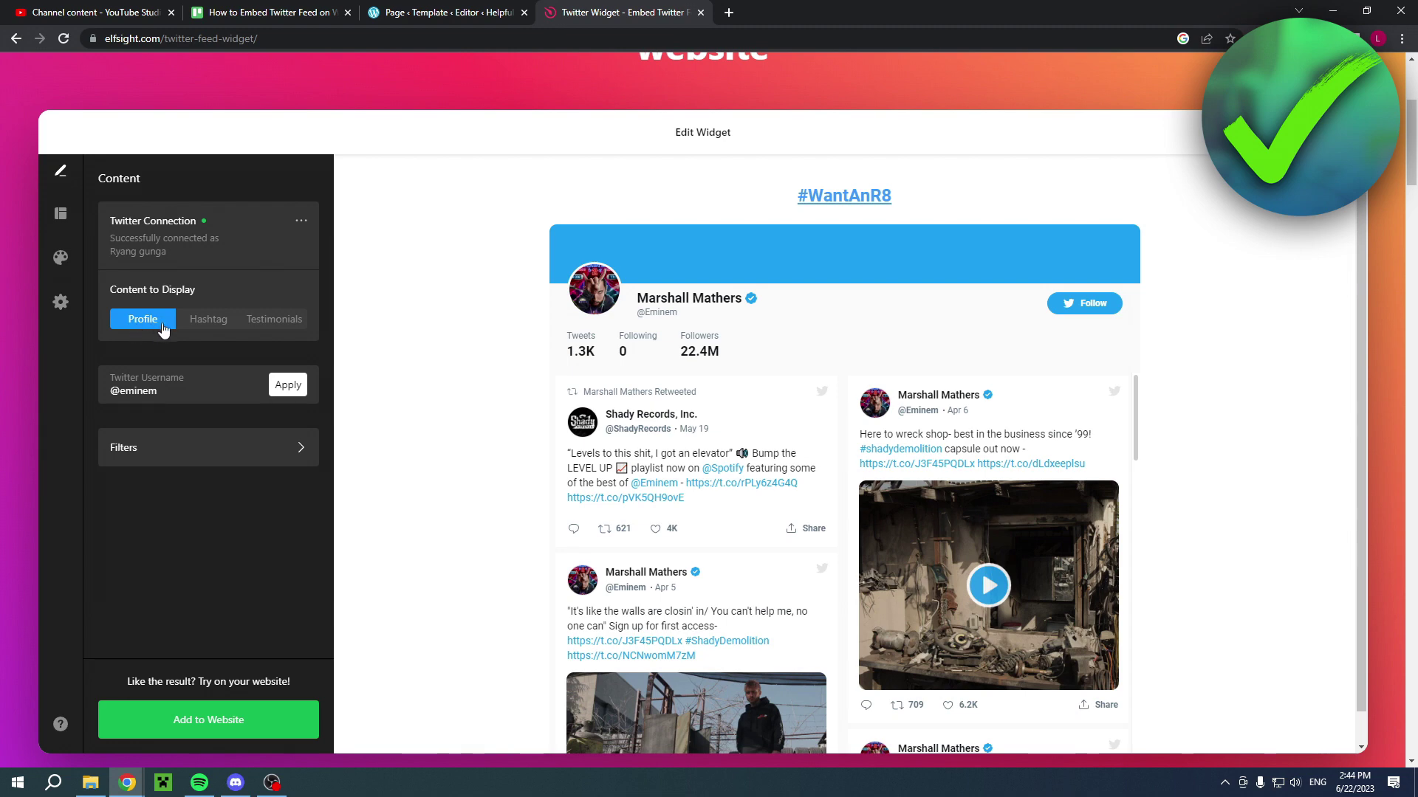
click(206, 322)
click(274, 323)
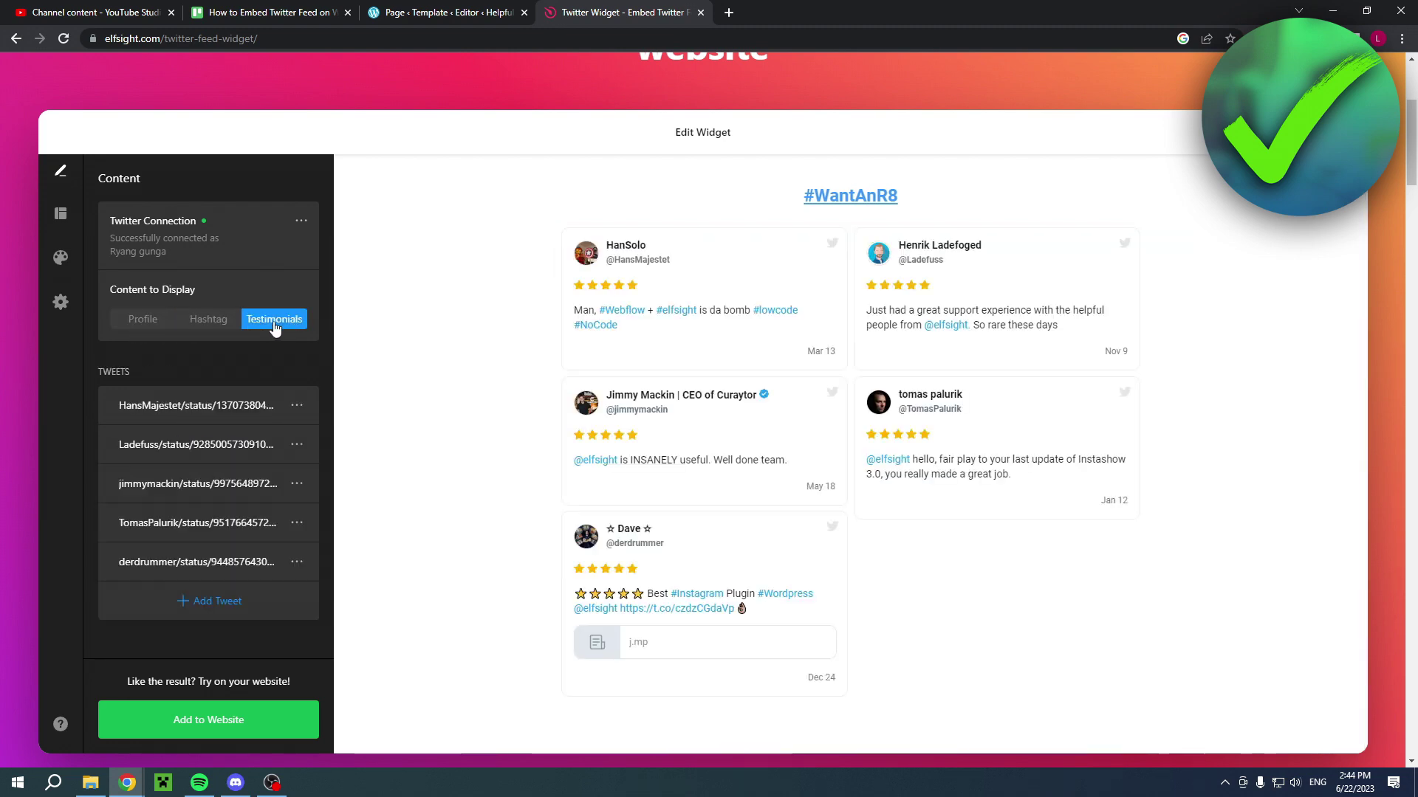
click(143, 329)
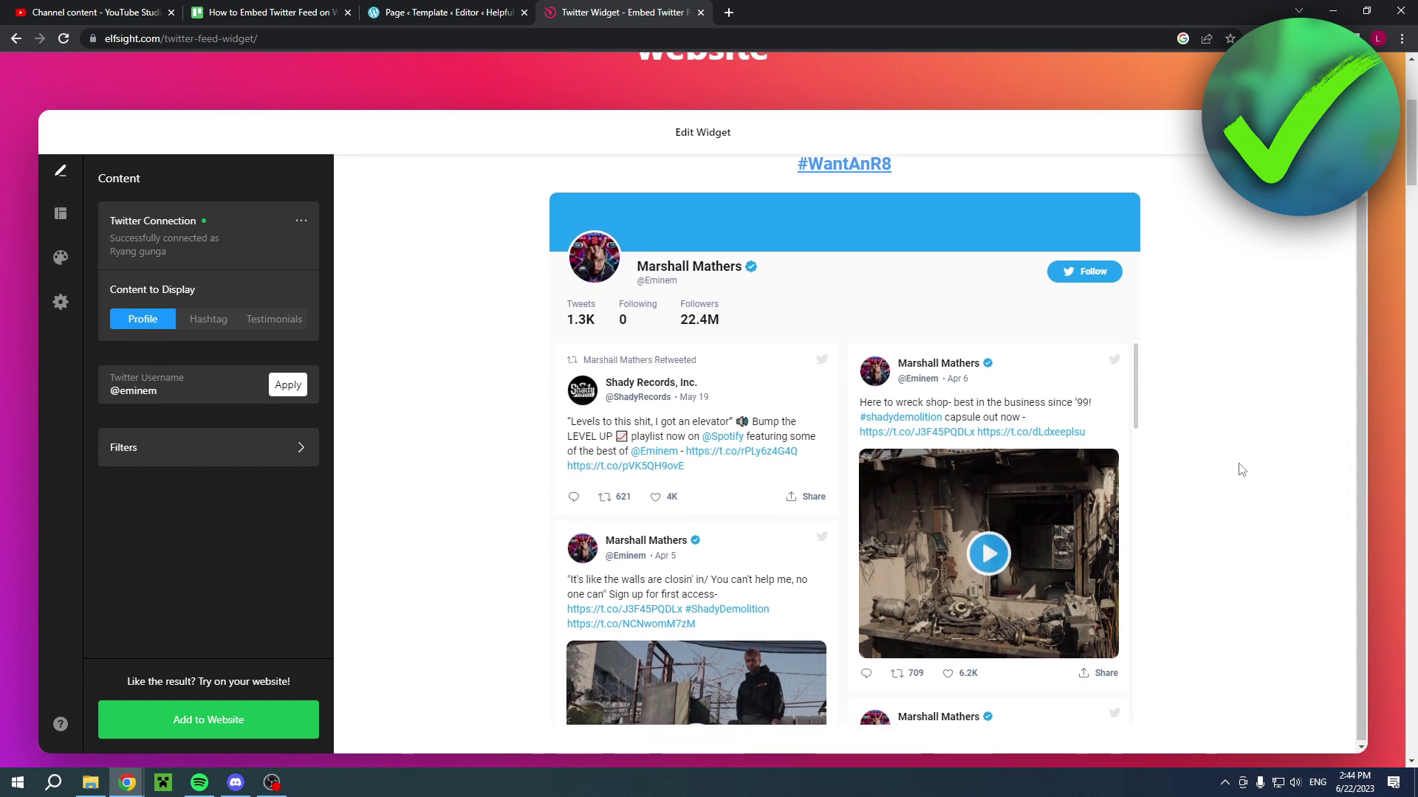
triple_click(160, 390)
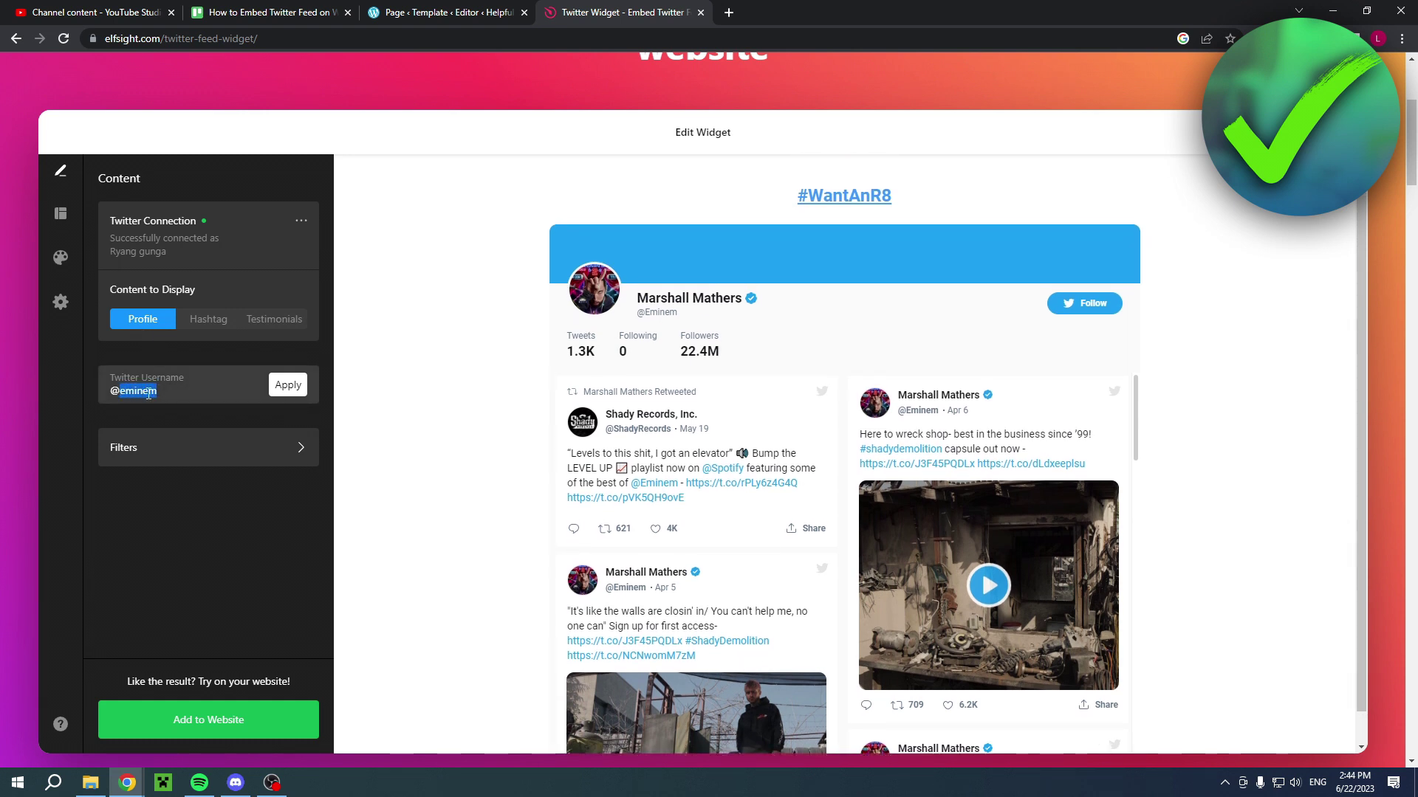
click(231, 397)
Add the widget to a website, log in, and reach the plan-picking pricing page
click(218, 729)
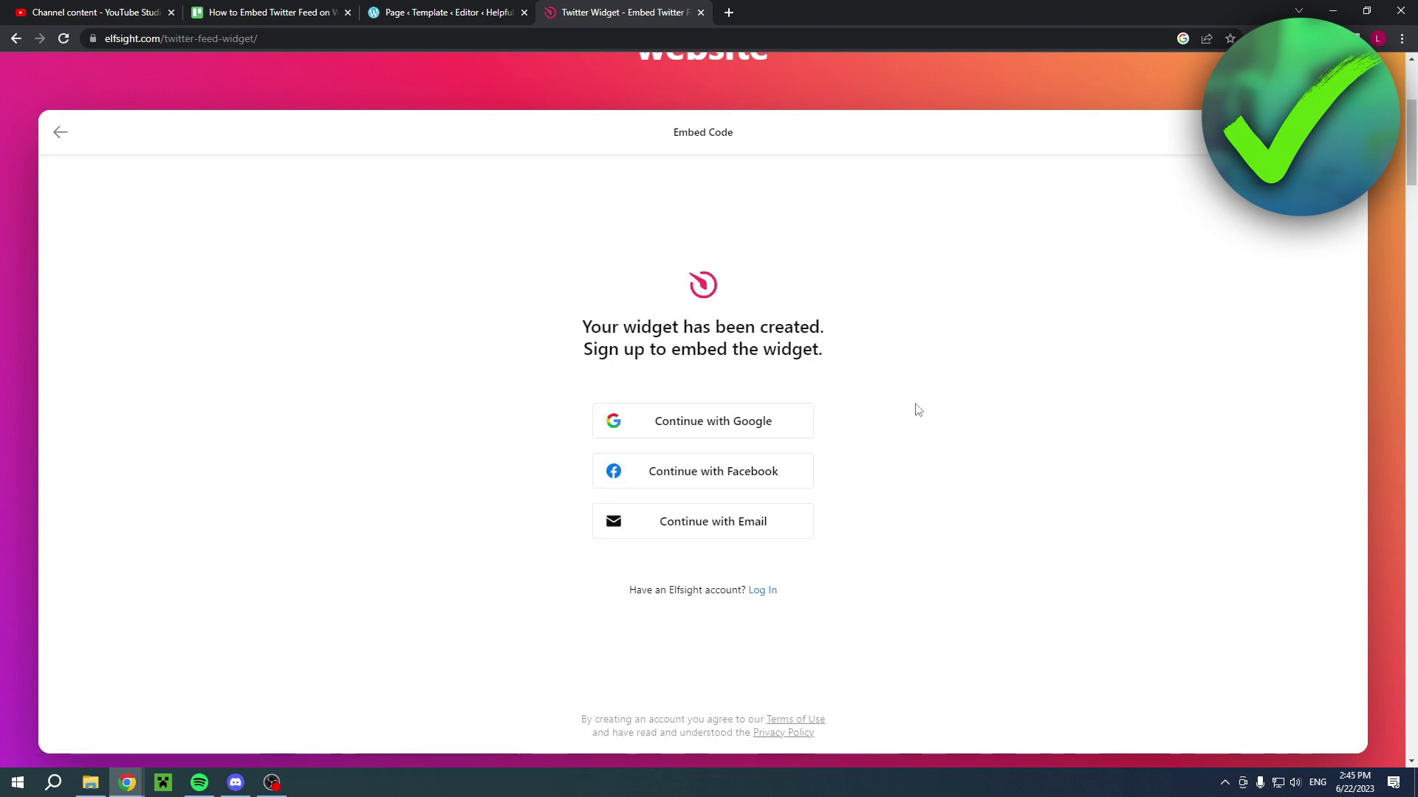
click(761, 593)
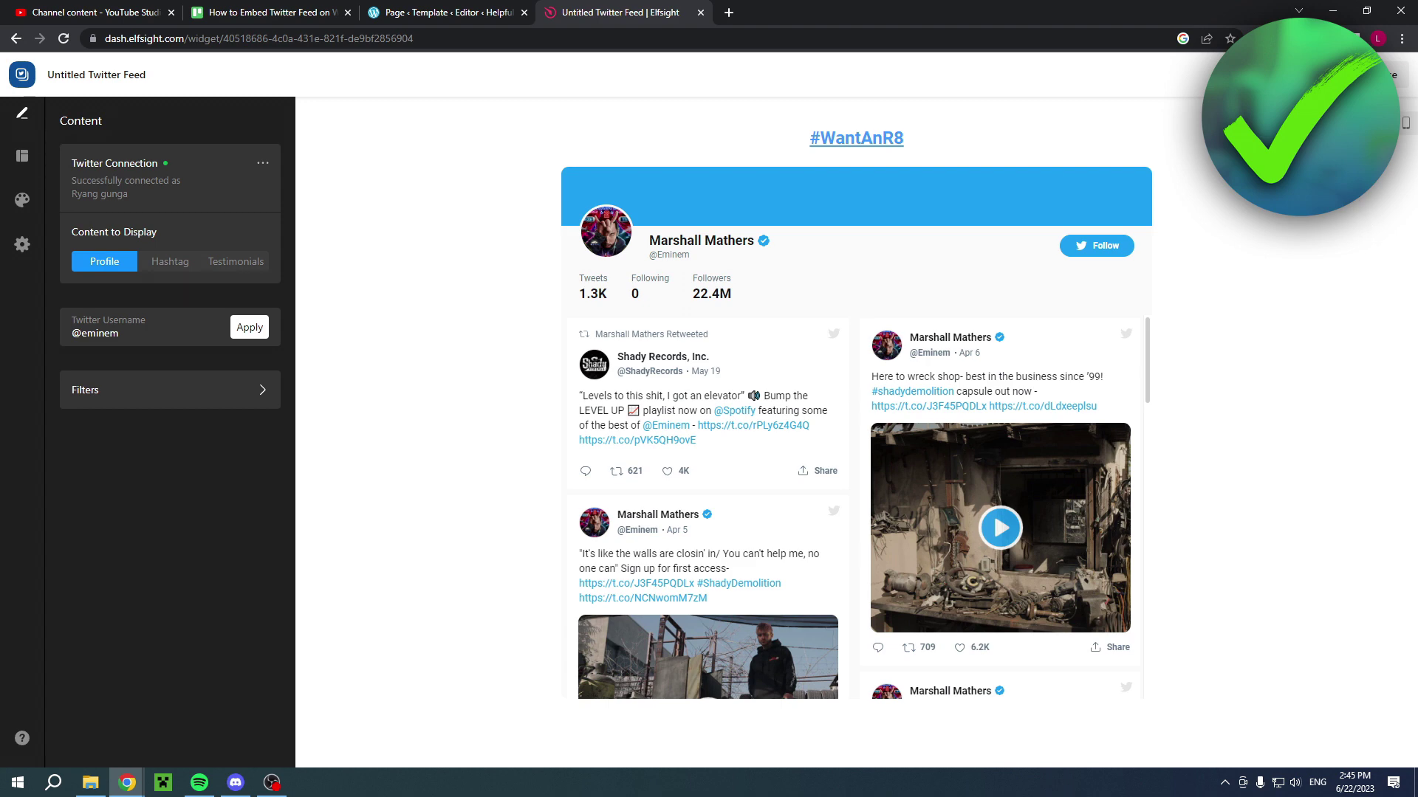
click(1375, 74)
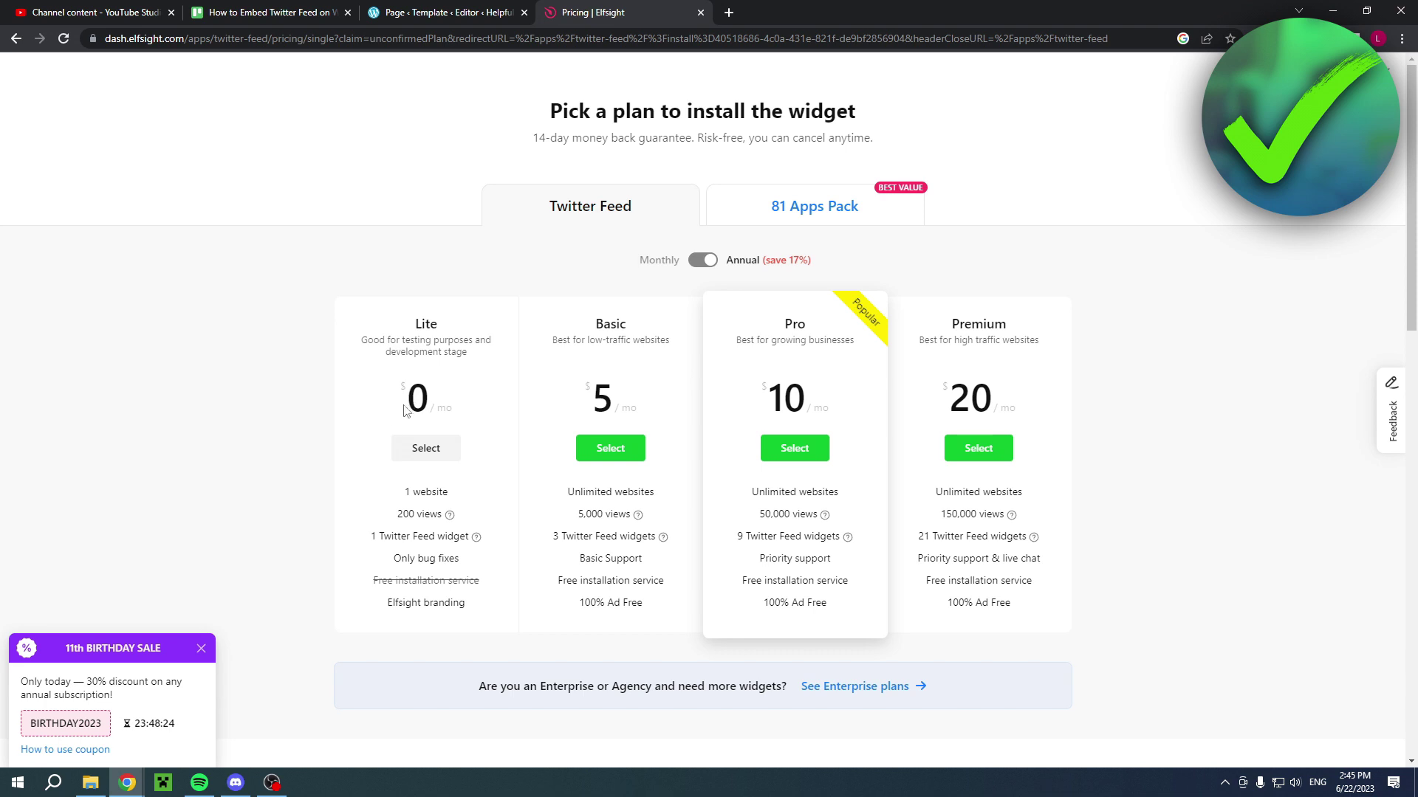
drag(364, 338, 482, 364)
click(483, 366)
click(33, 727)
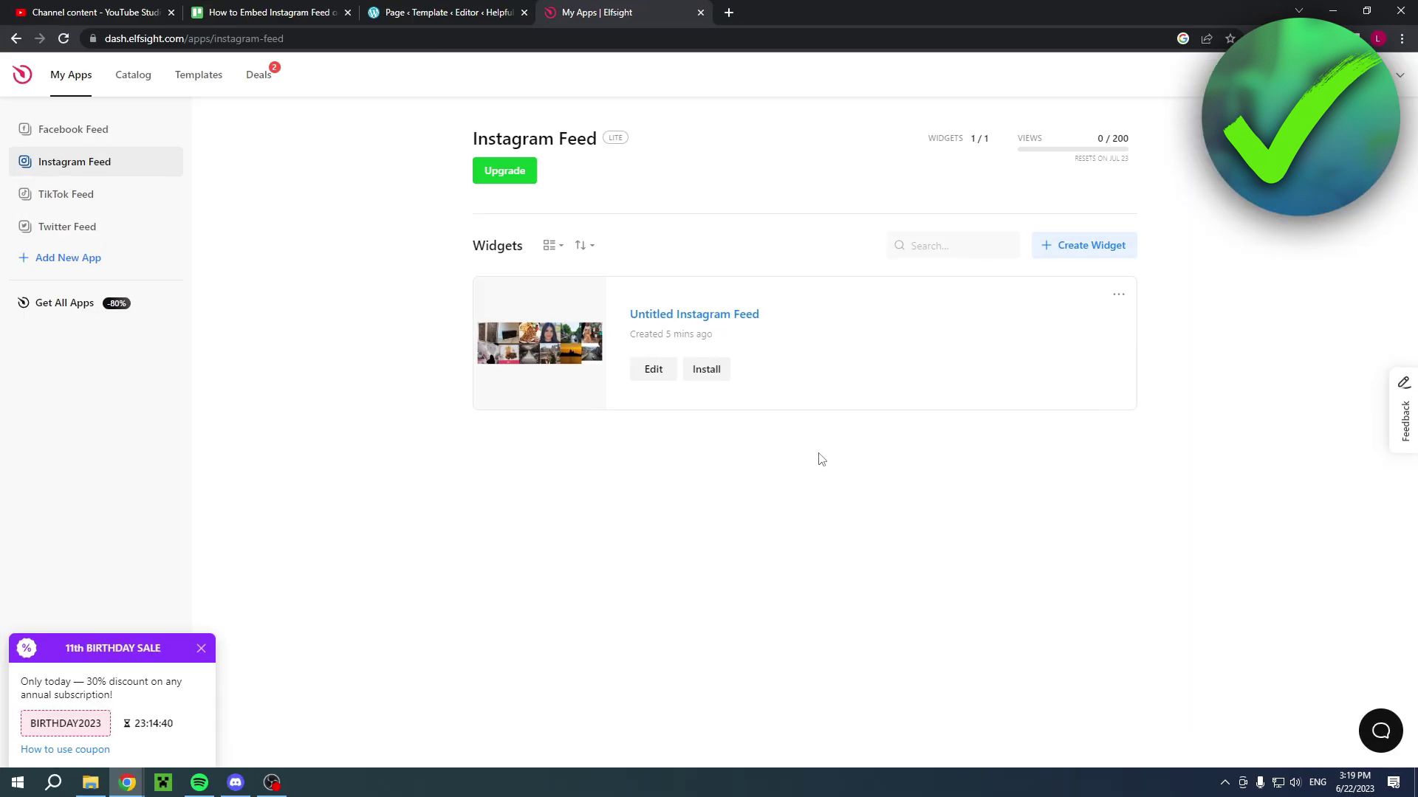
click(257, 82)
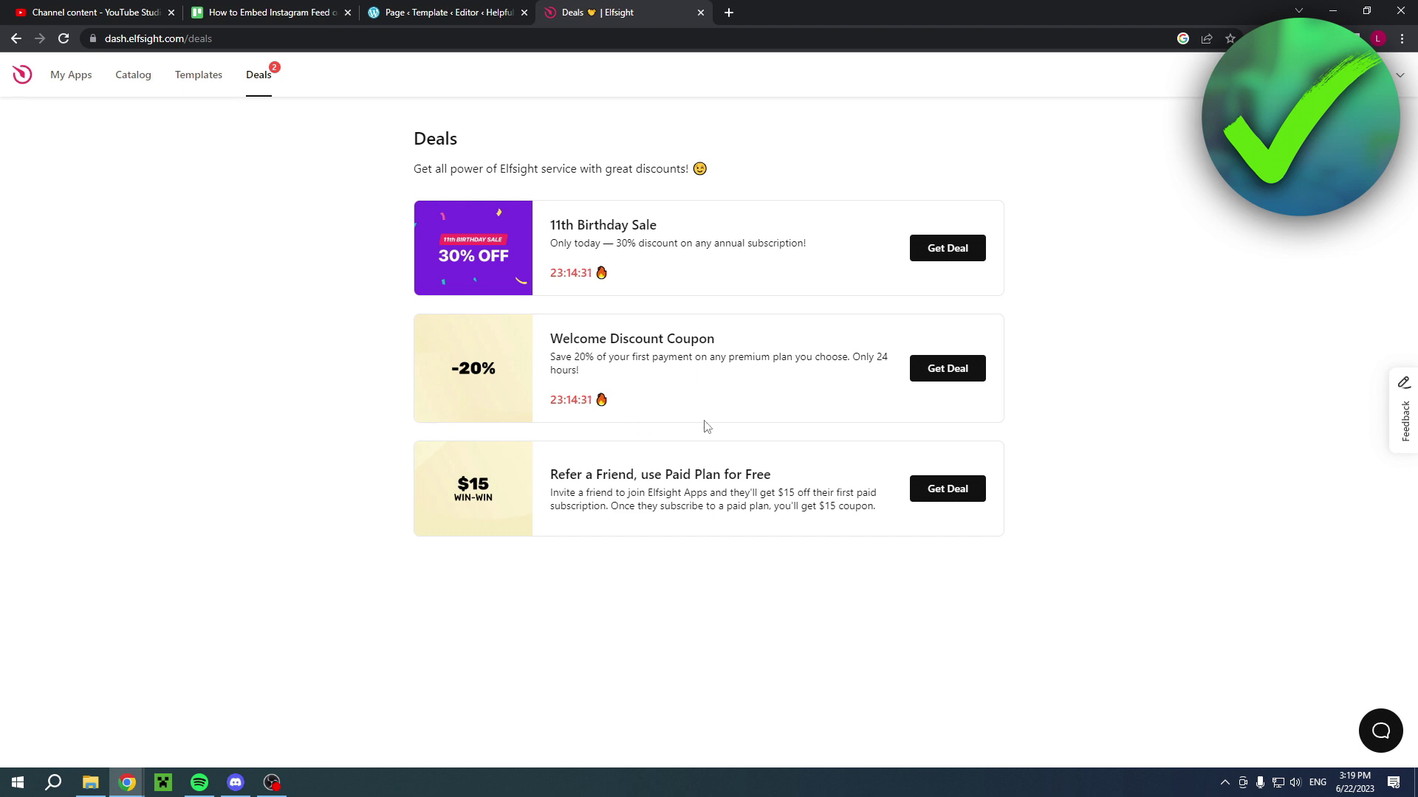
double_click(582, 358)
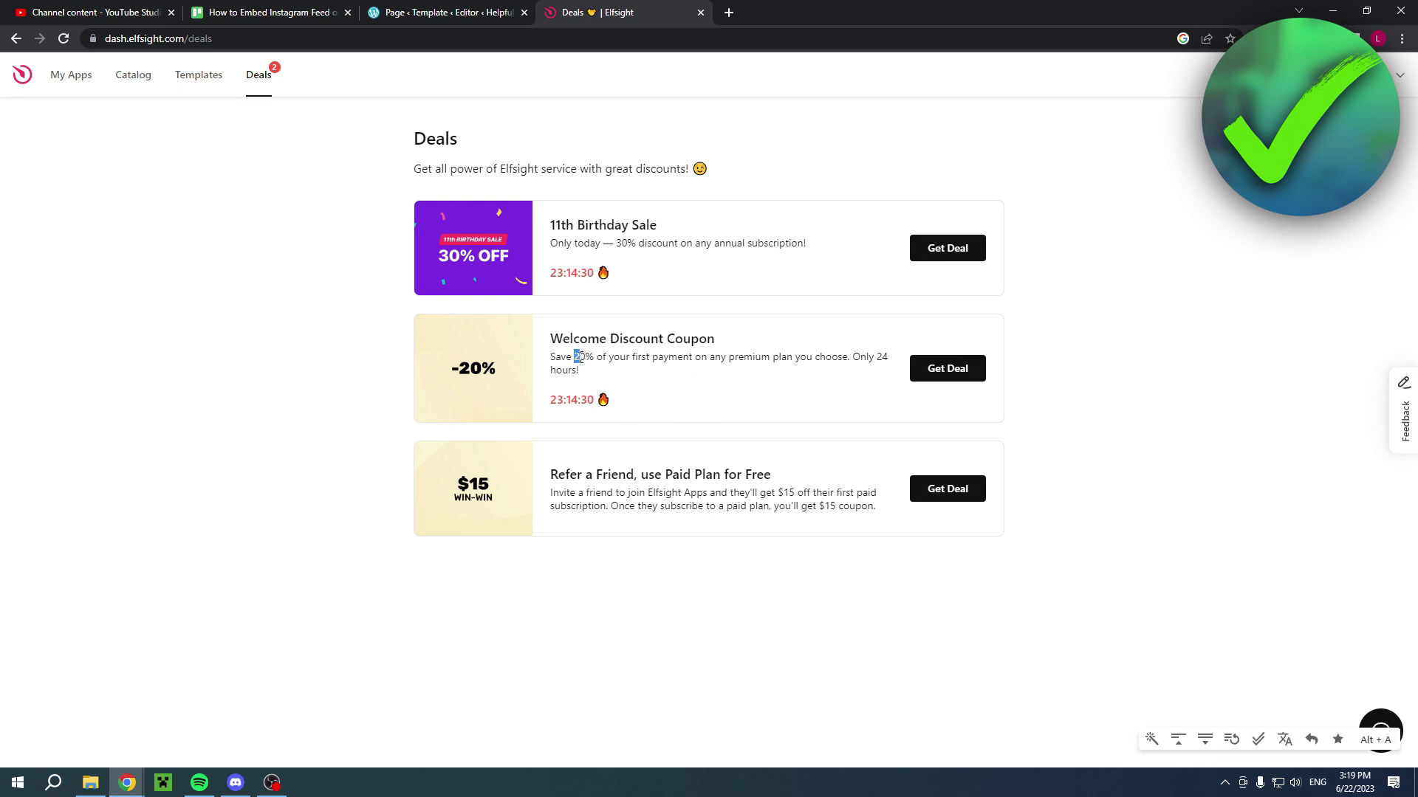
click(1191, 346)
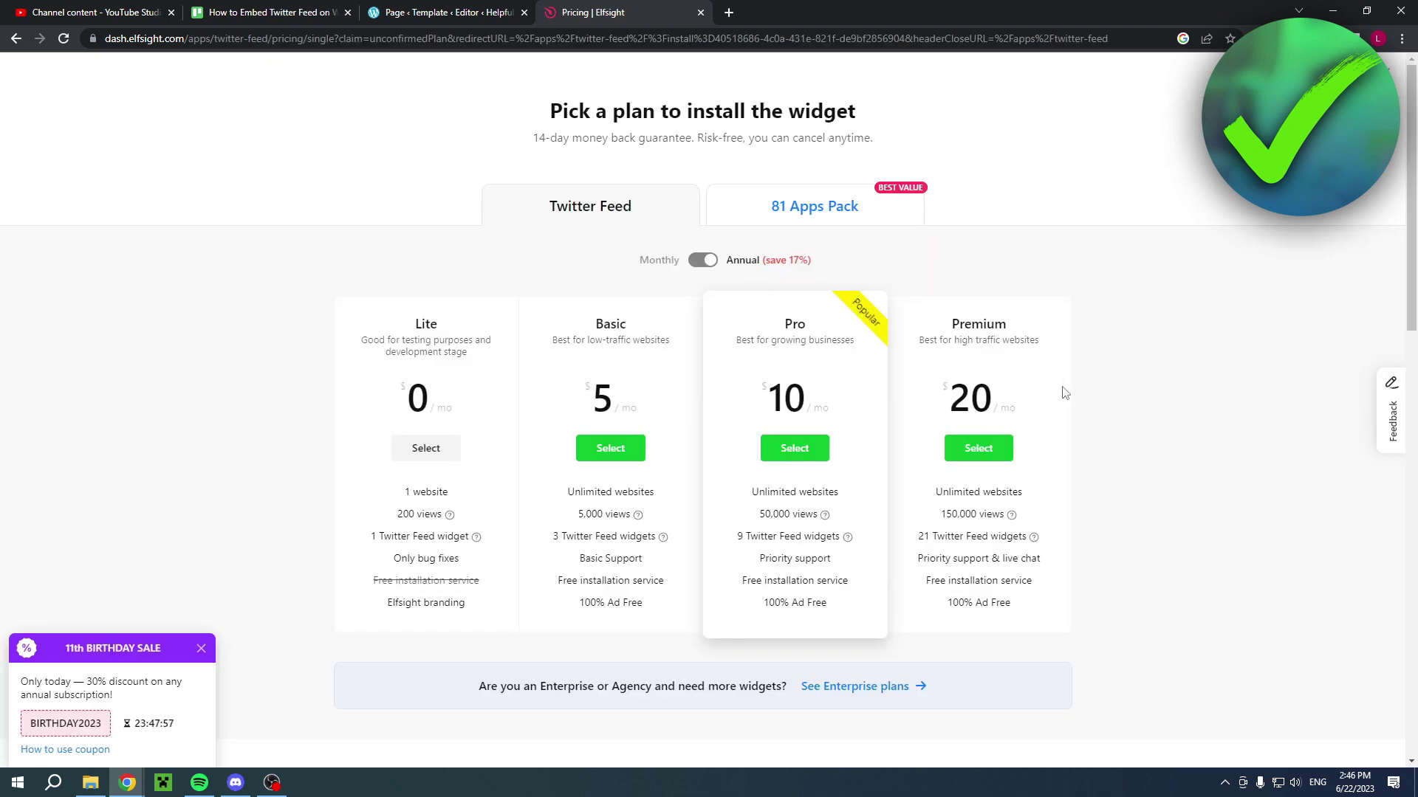
drag(398, 515, 418, 514)
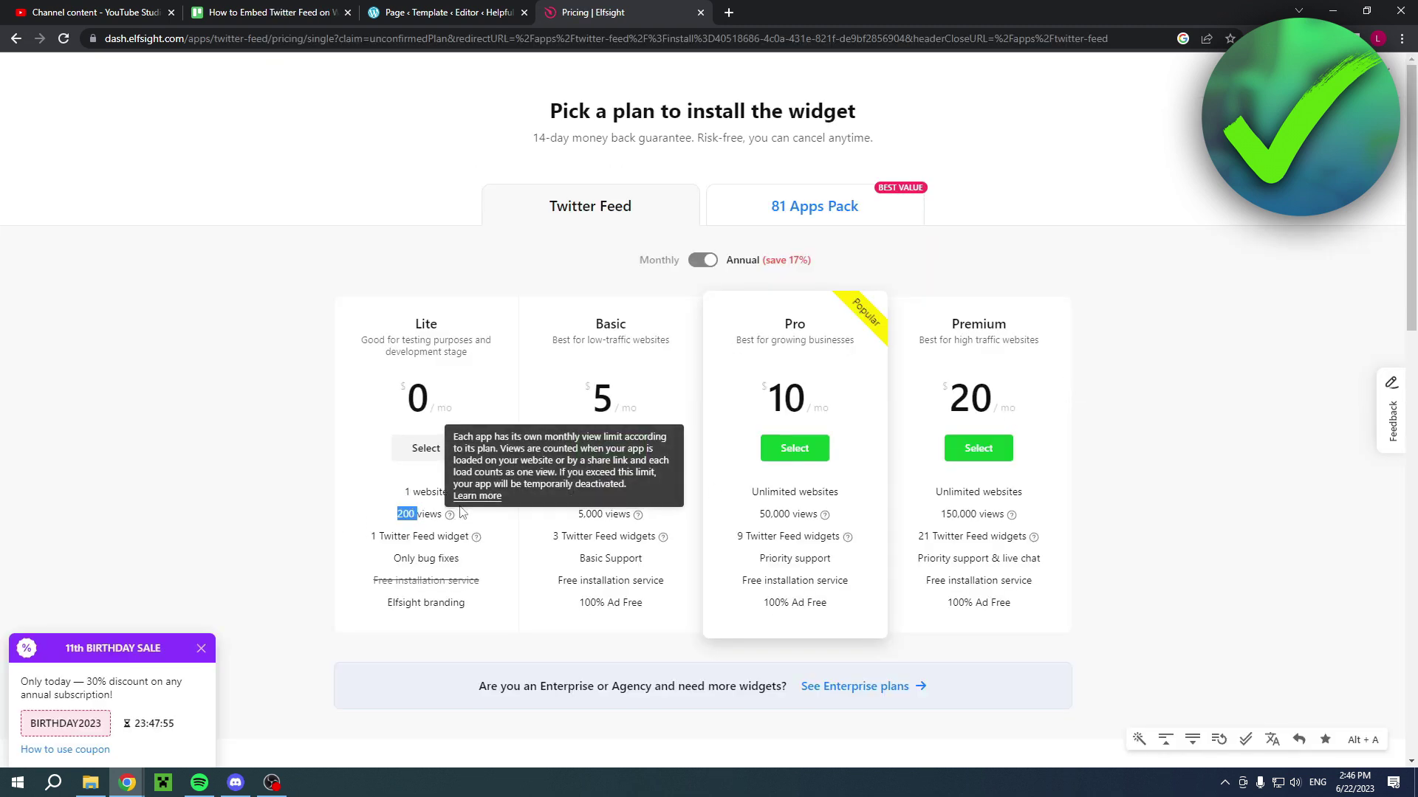
click(450, 515)
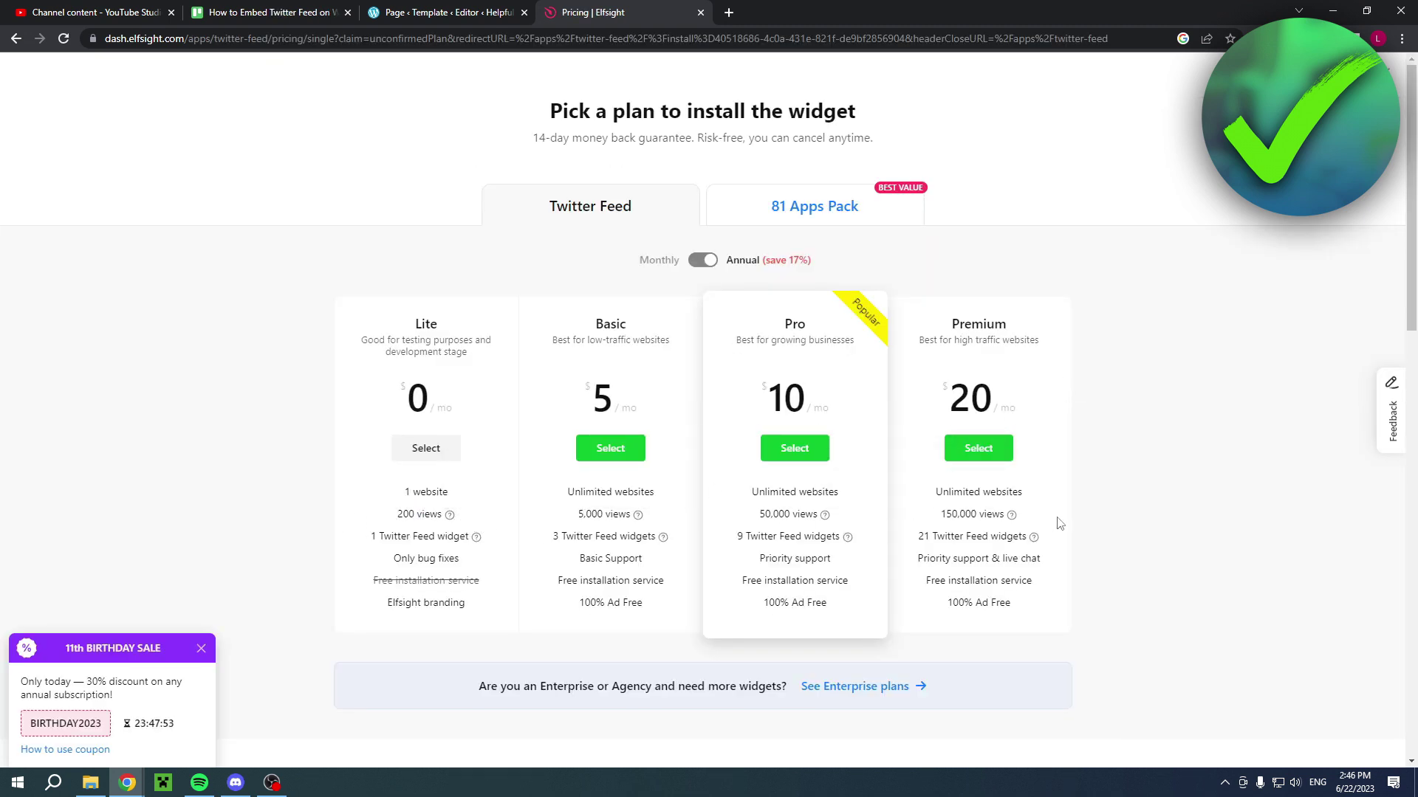
click(424, 448)
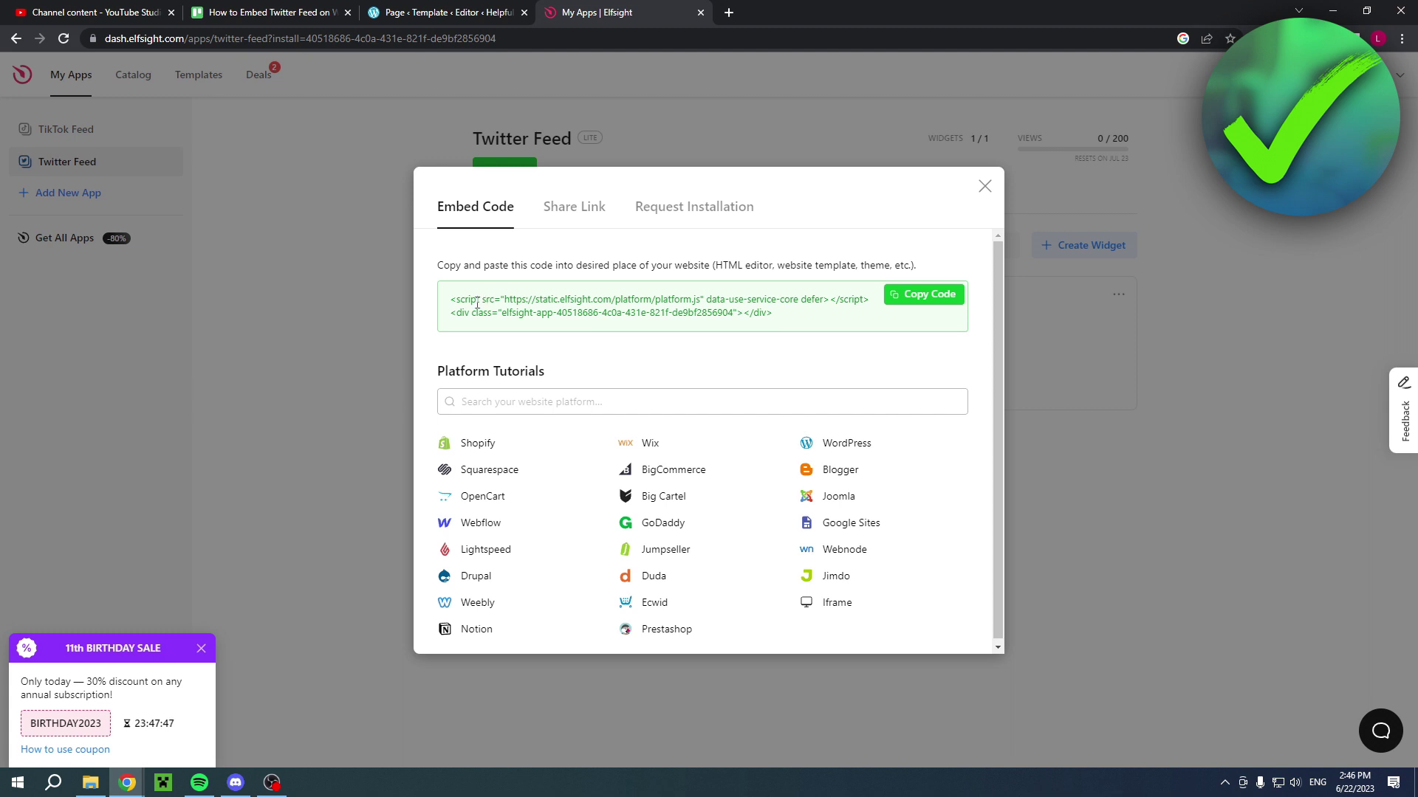
Copy the widget's embed code and return to the WordPress Test page editor
click(929, 298)
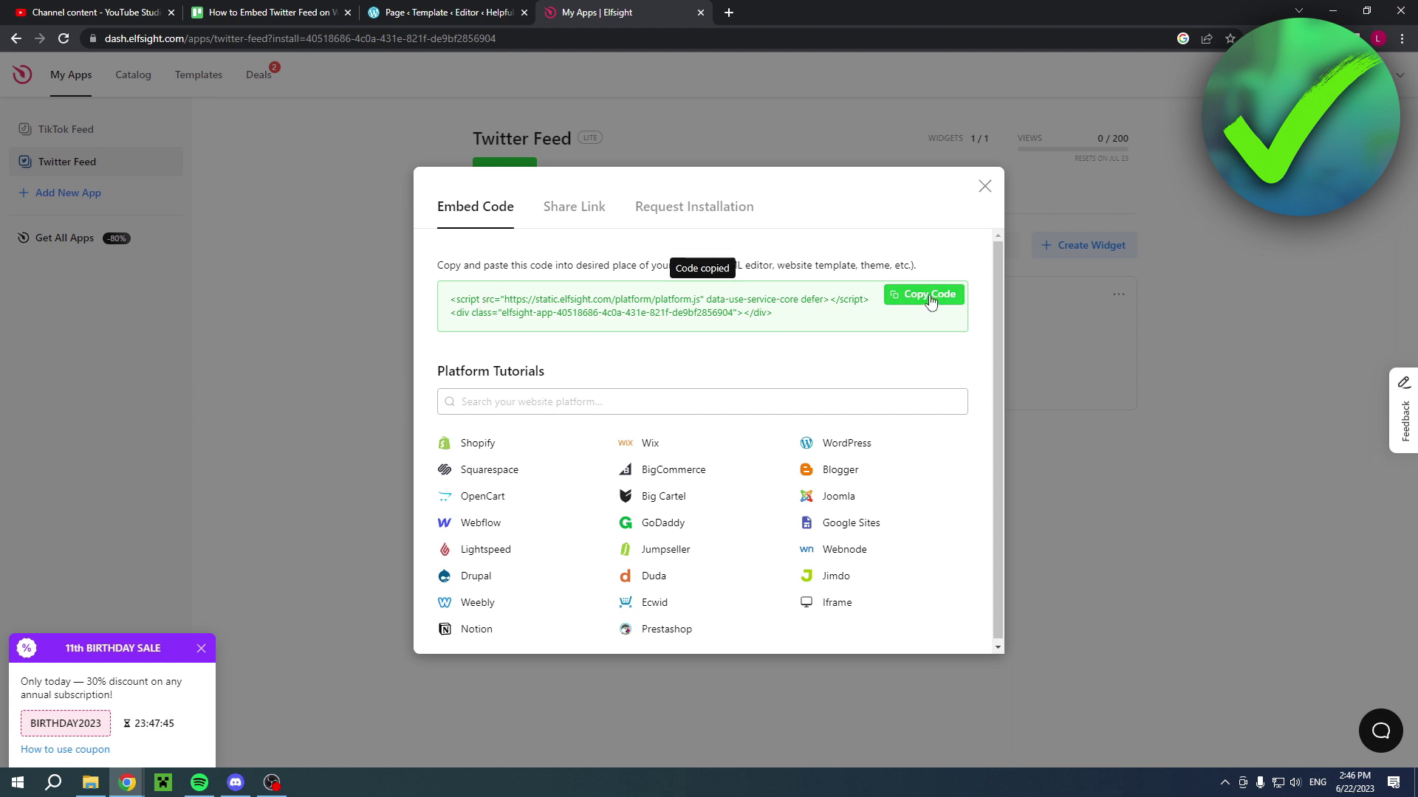
click(499, 9)
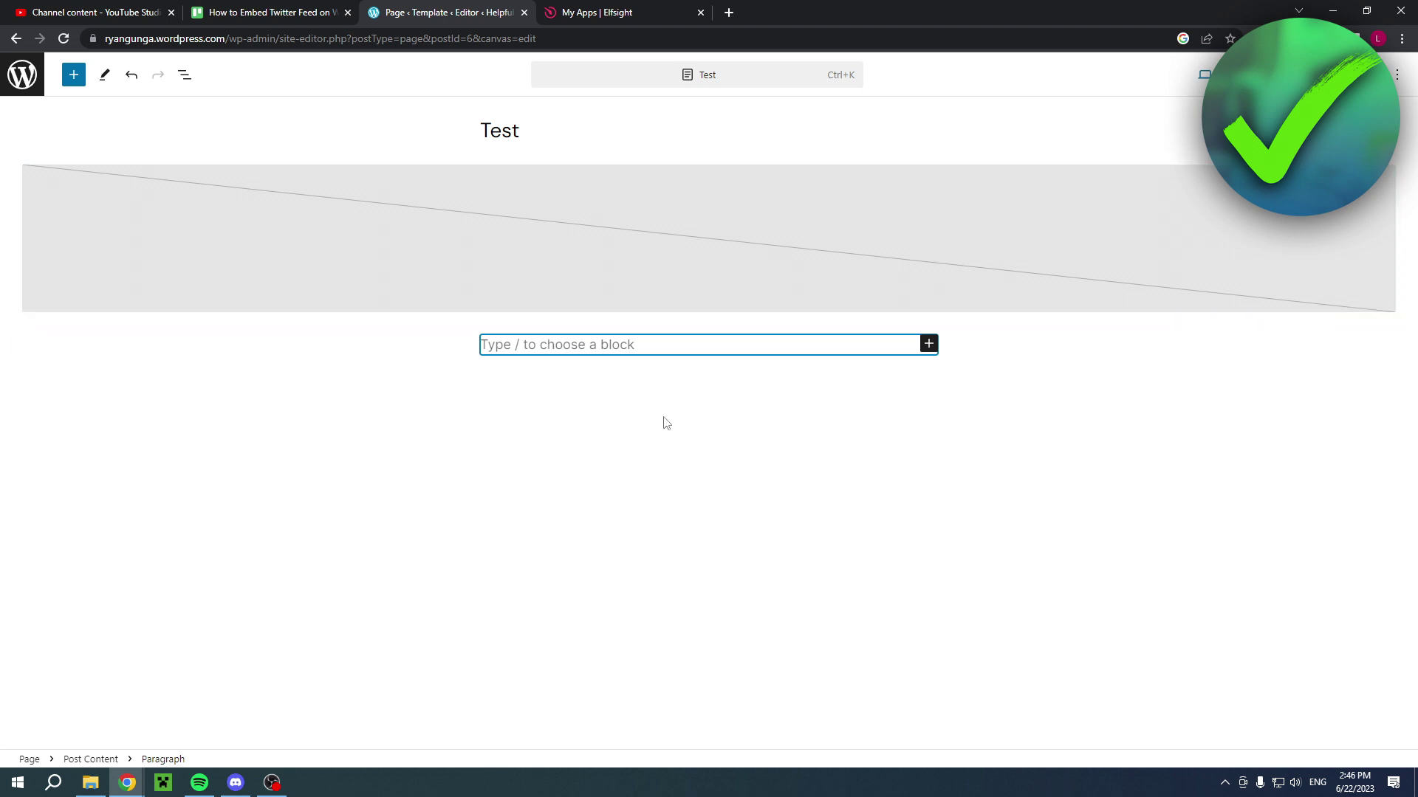
Insert a Custom HTML block and paste the Elfsight embed code into it
click(929, 344)
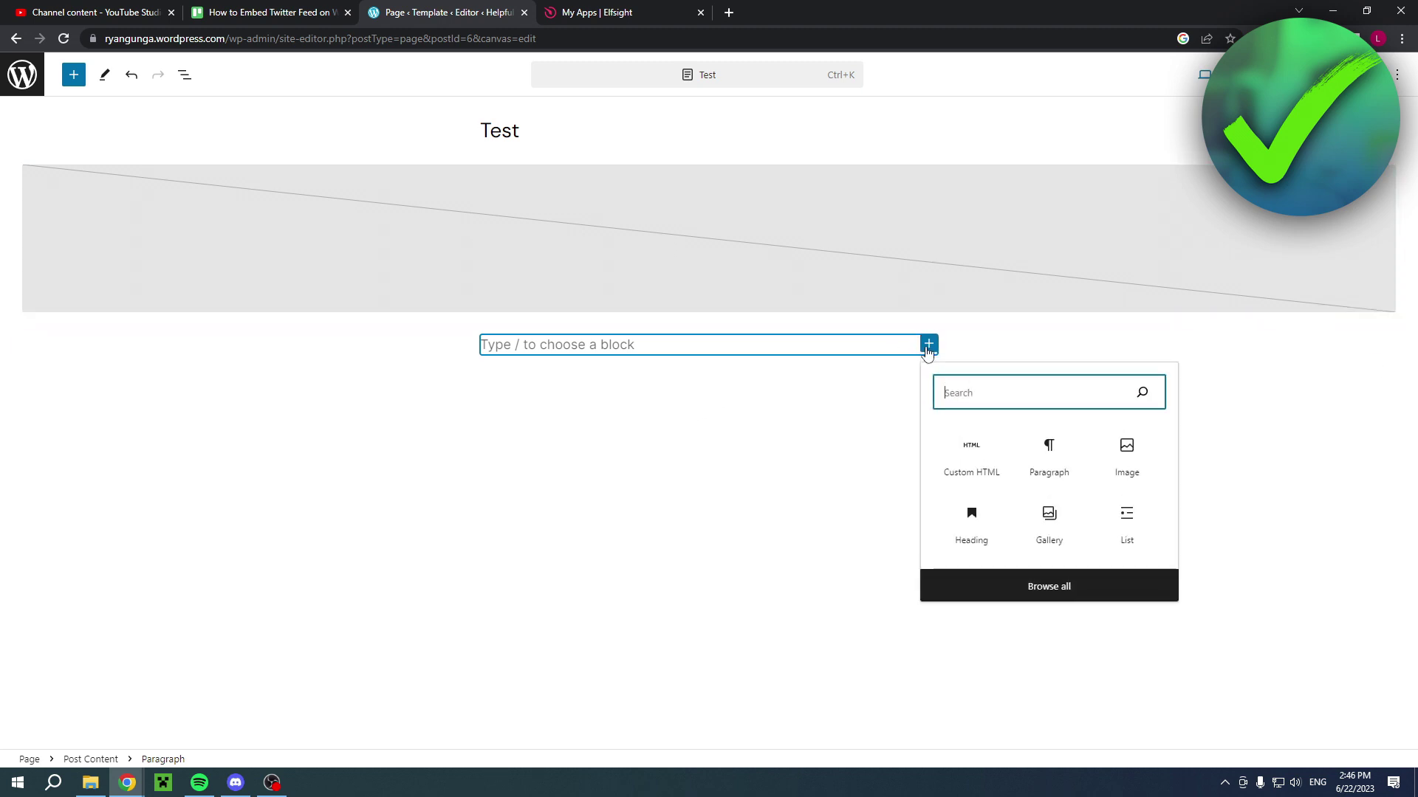
click(985, 459)
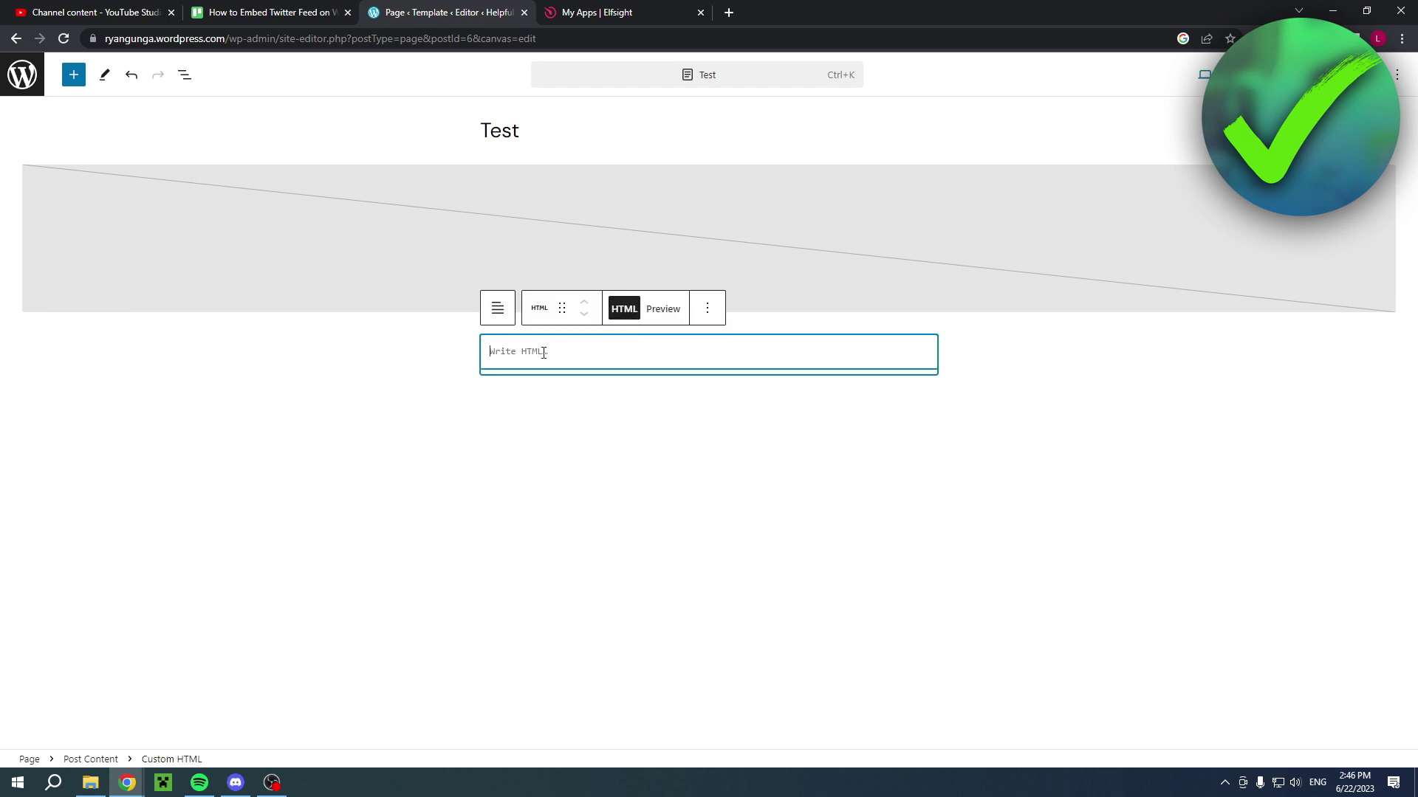
key(ctrl+v)
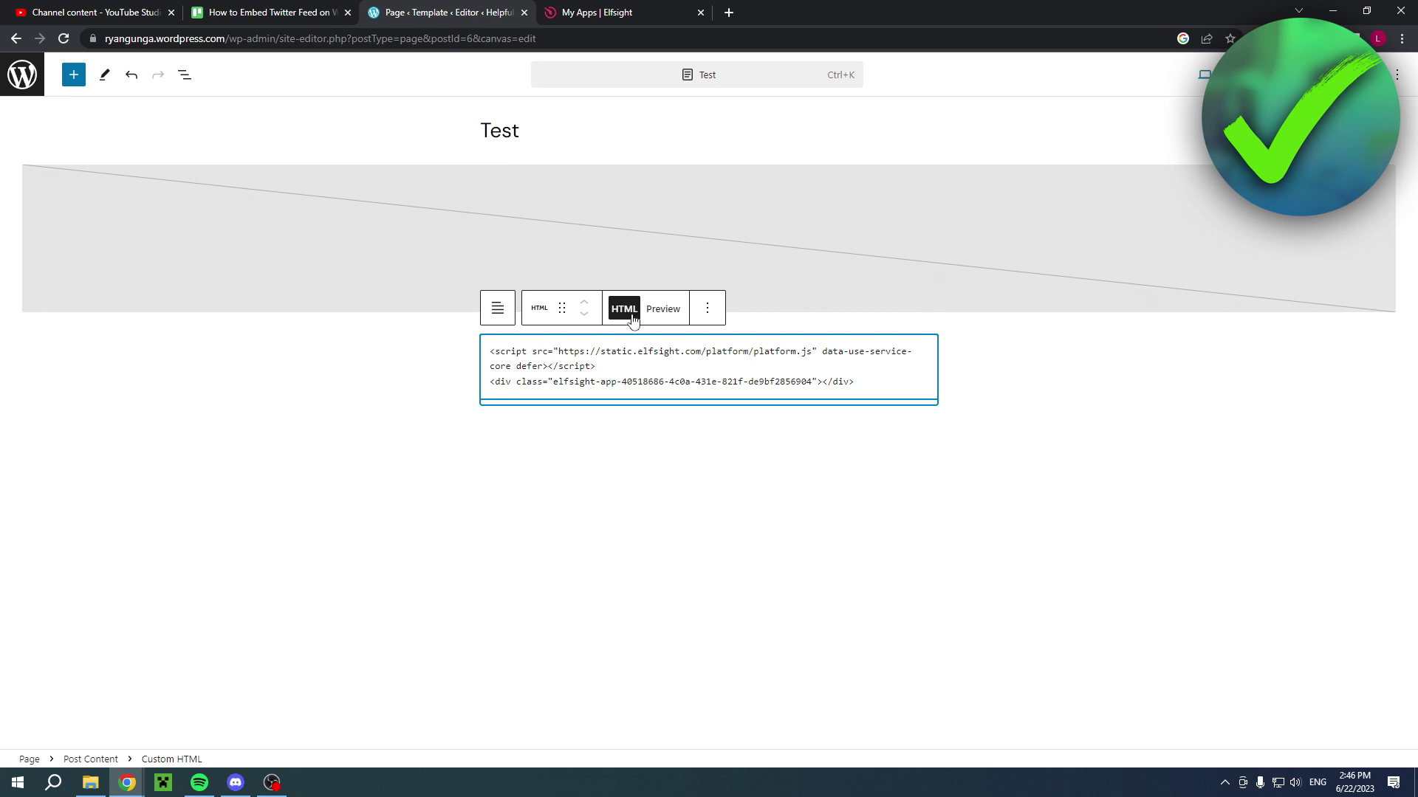
Preview the HTML block to see the rendered Twitter profile feed on the page
click(659, 314)
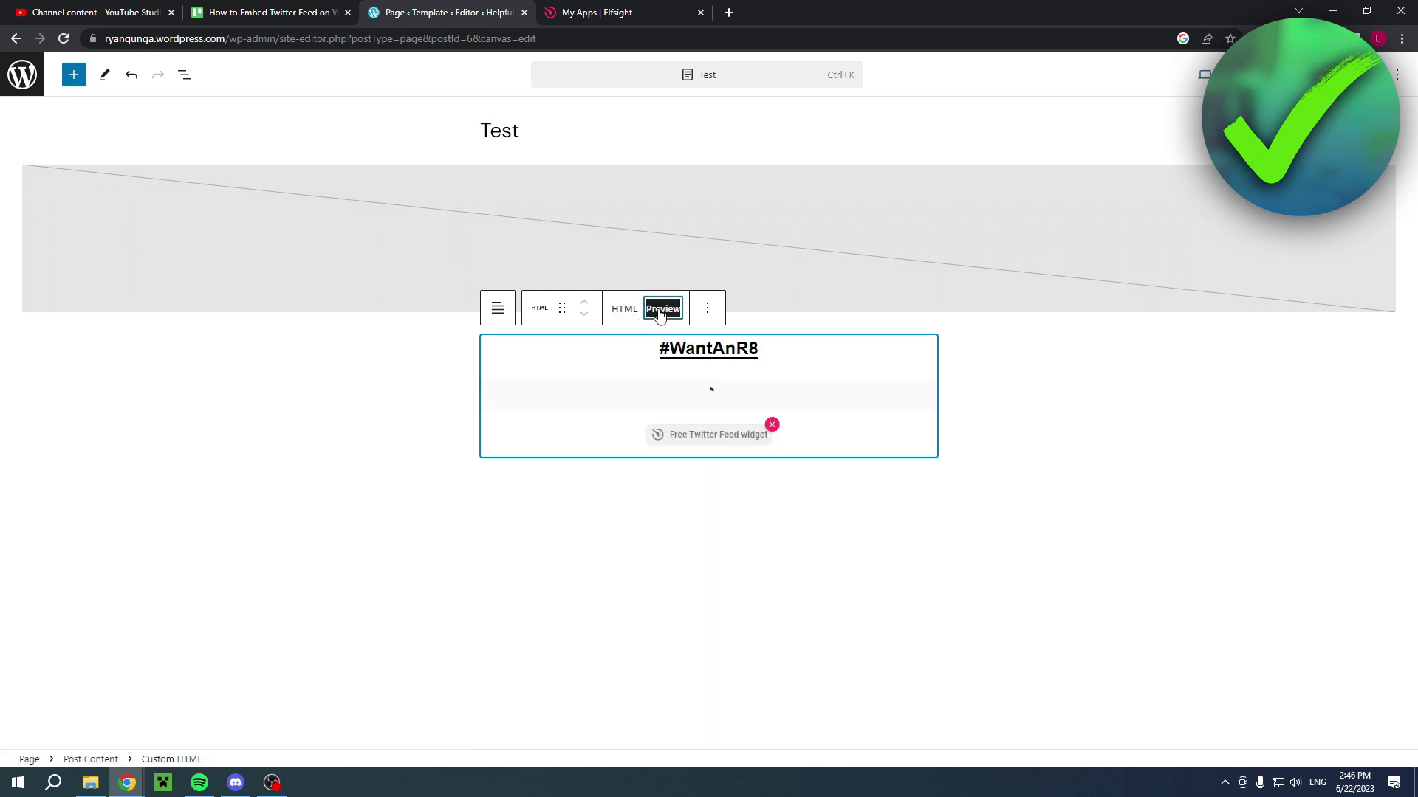
click(1164, 419)
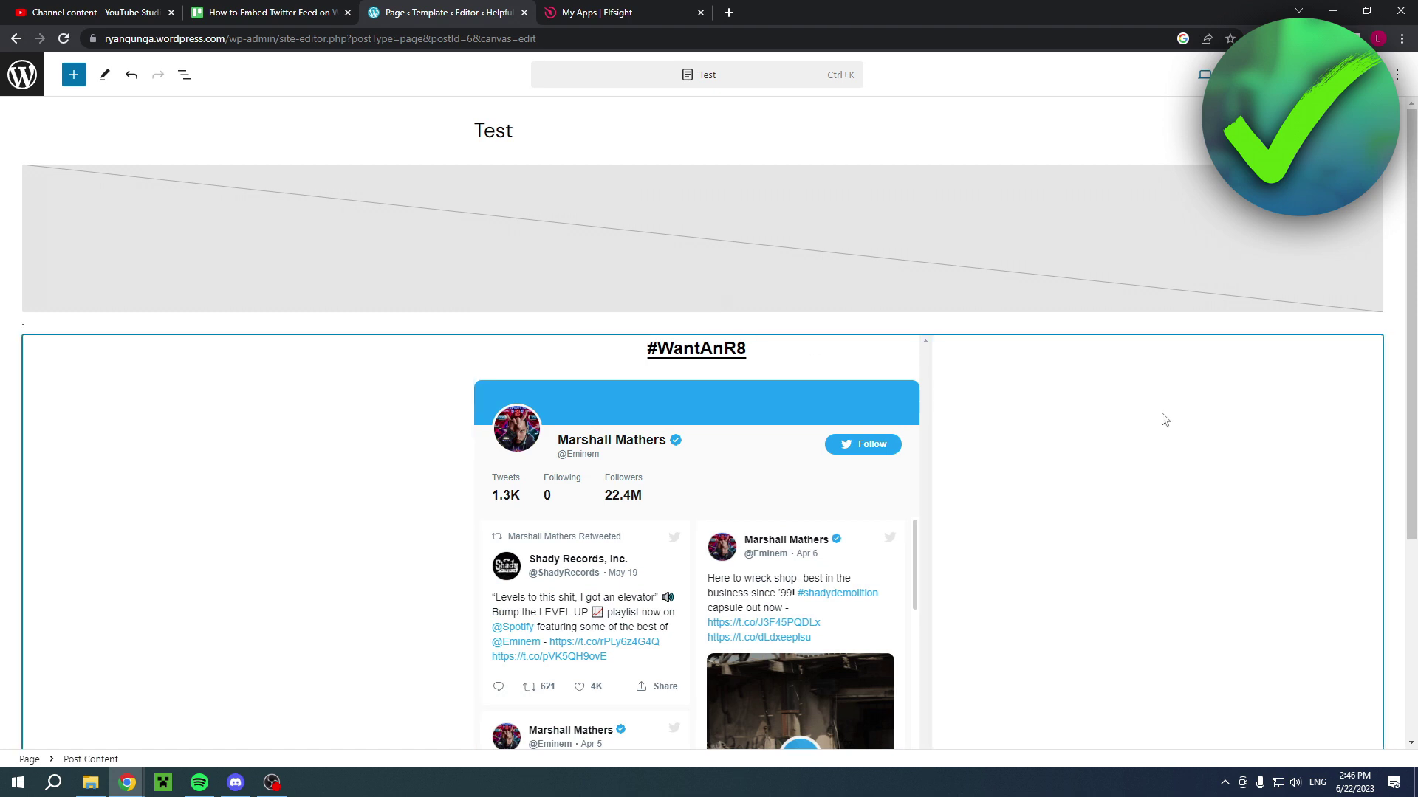
scroll(1164, 419, down, 4)
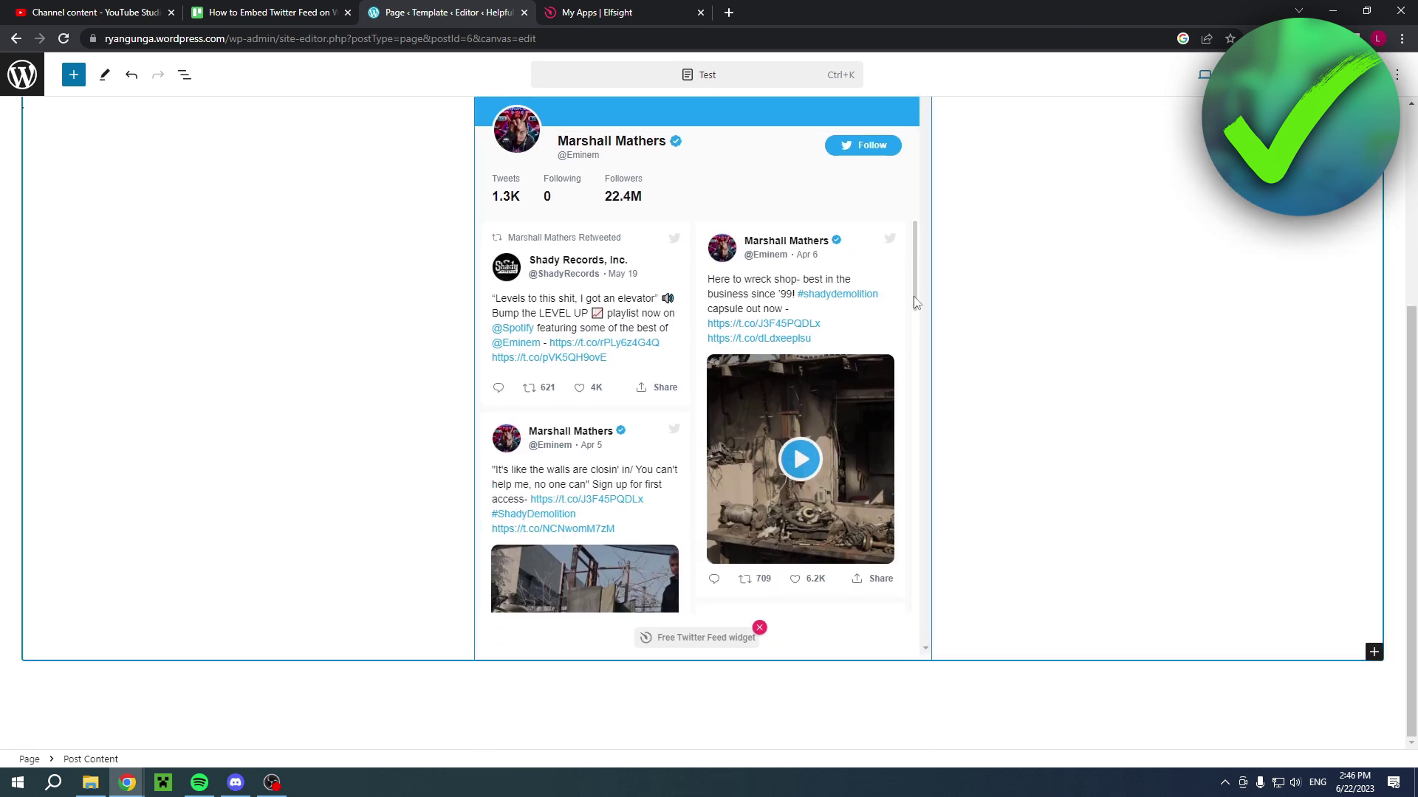
drag(914, 303, 940, 623)
click(1149, 346)
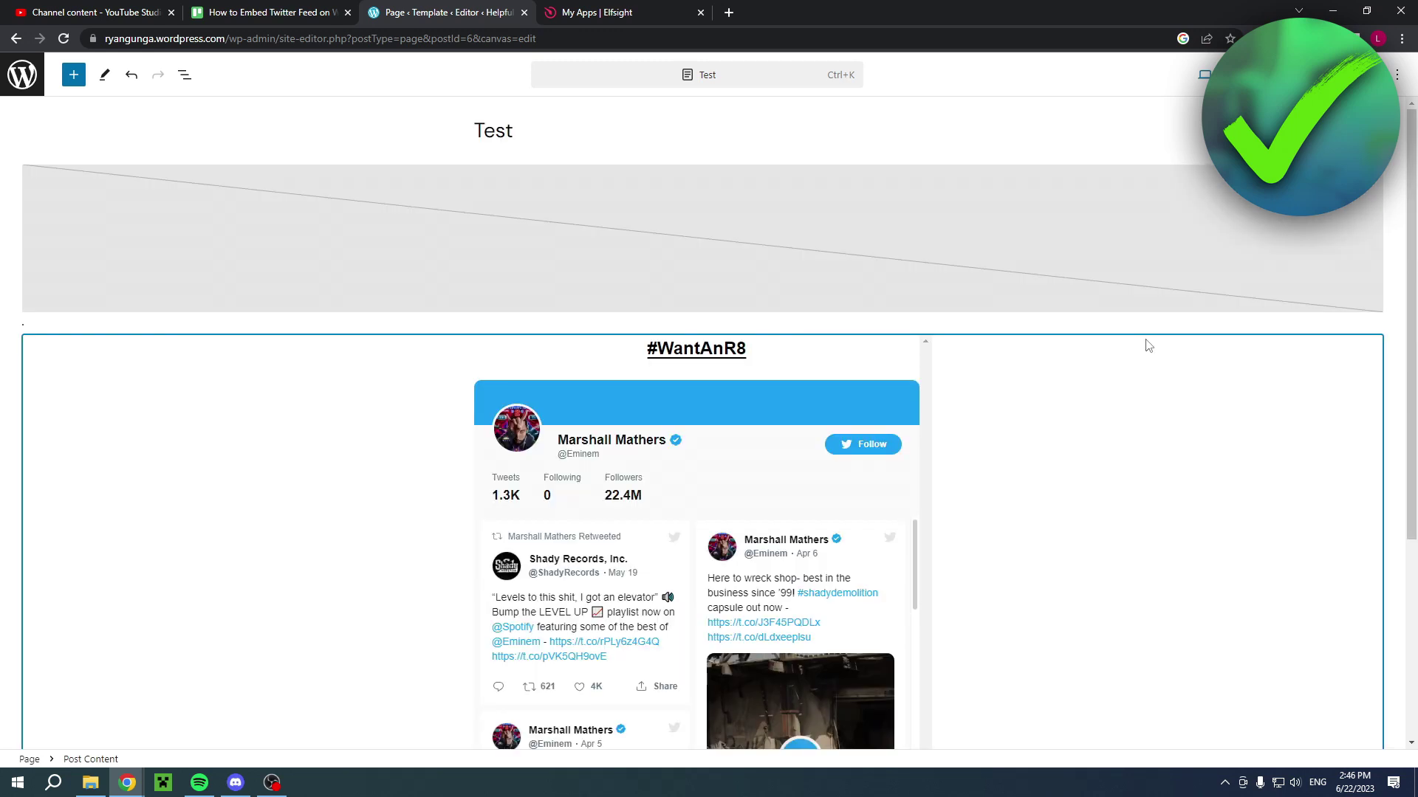